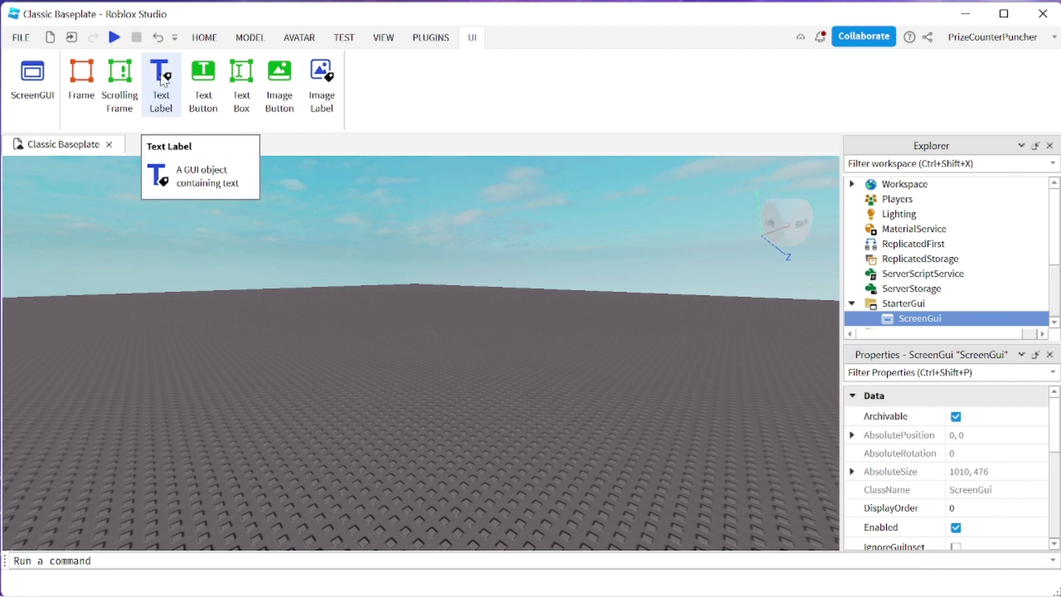
# - Add a text label to the ScreenGui and place it near the middle of the view, at about 412, 127
pyautogui.click(161, 88)
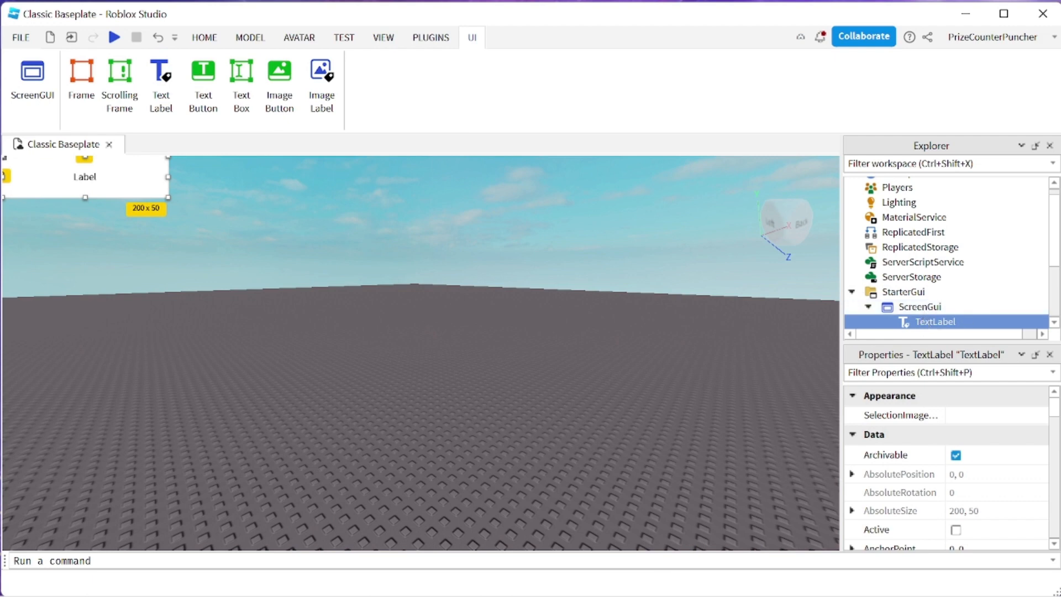
pyautogui.moveTo(80, 179); pyautogui.dragTo(421, 289)
pyautogui.click(571, 397)
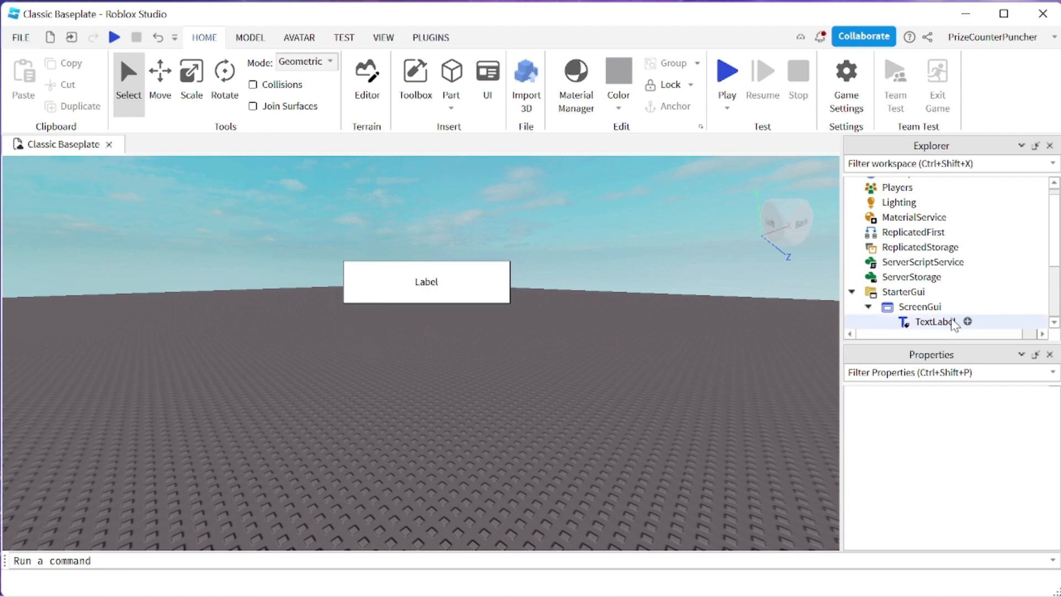
# - Insert a UICorner object into the TextLabel
pyautogui.click(934, 322)
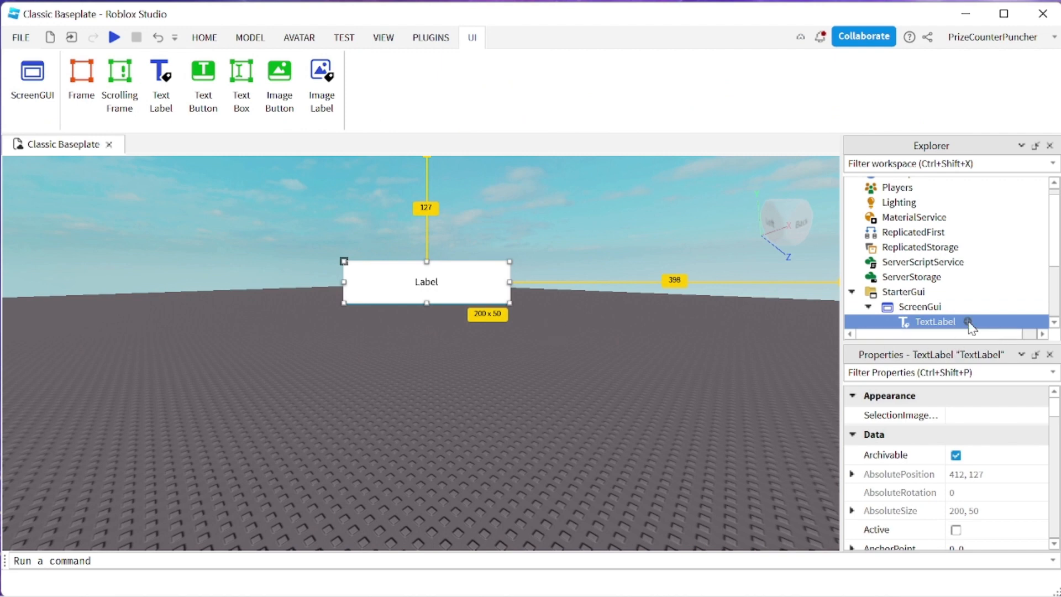
pyautogui.click(970, 323)
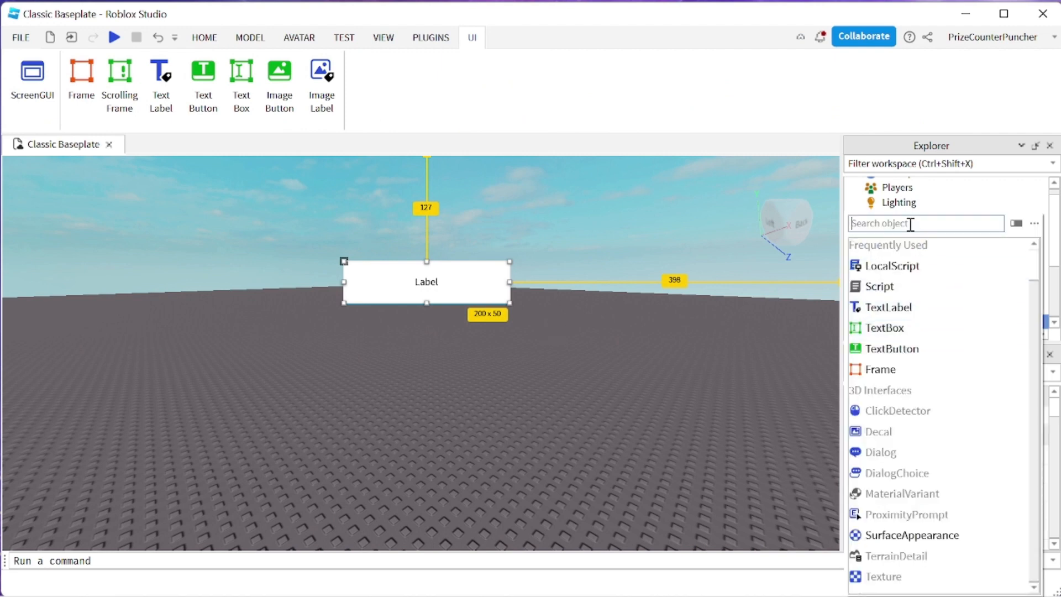
pyautogui.write('ui')
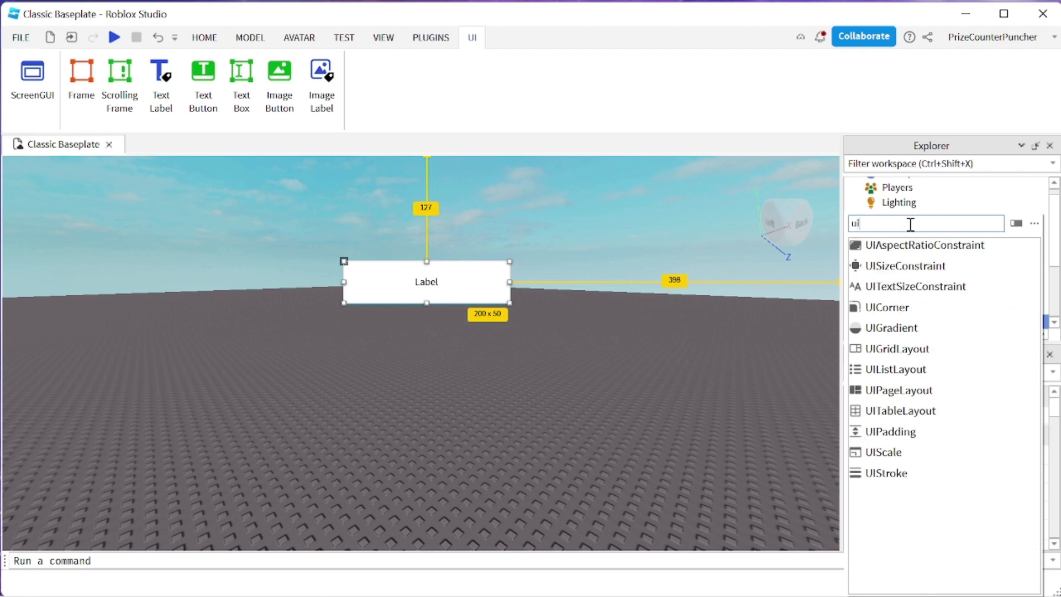
pyautogui.write('cor')
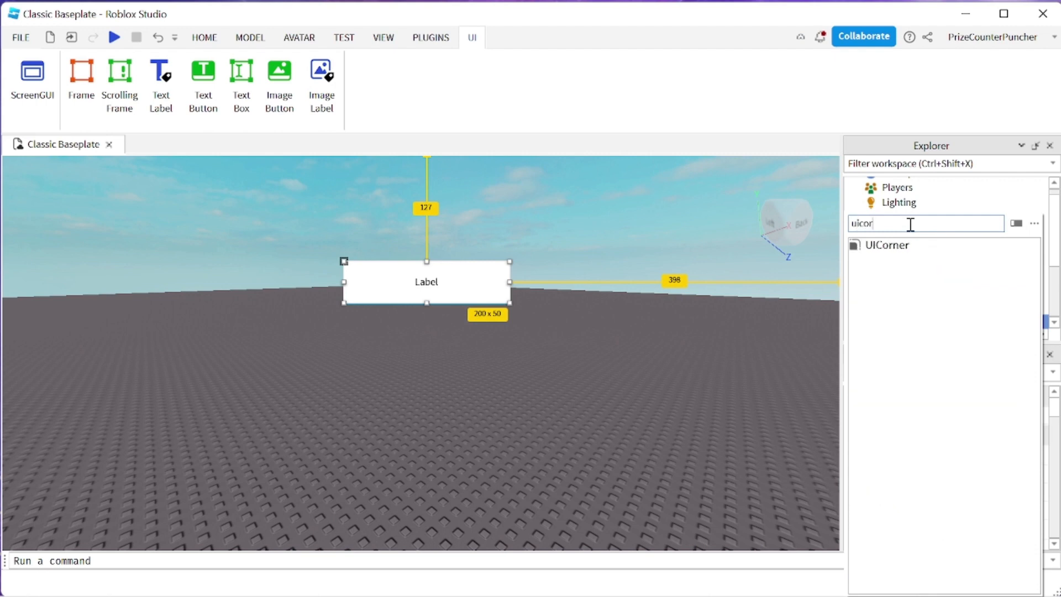
pyautogui.click(893, 249)
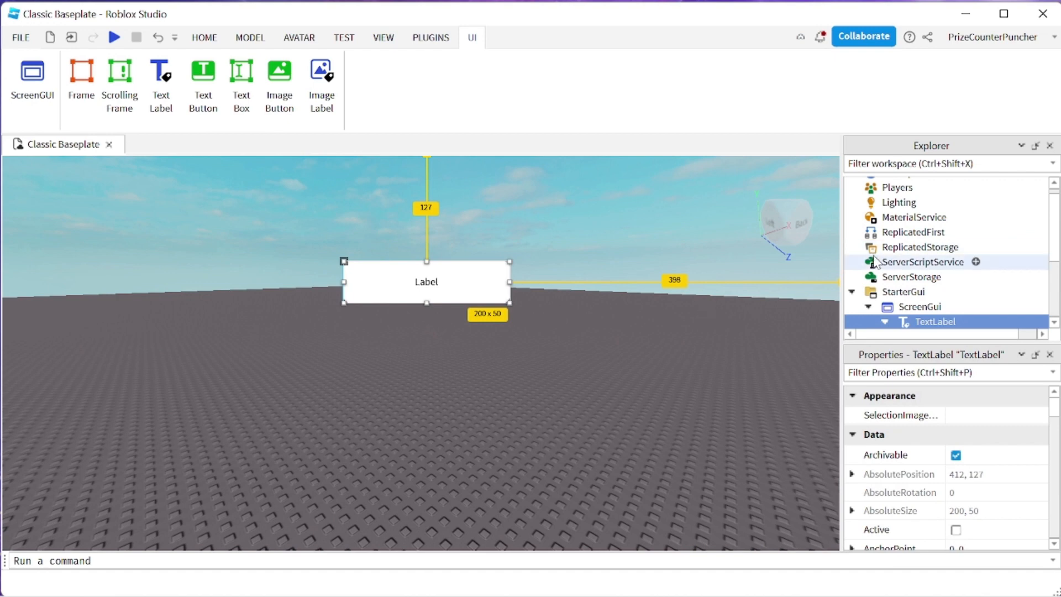
# - Set the CornerRadius of the text label's UICorner to scale 0.5 and offset 0
pyautogui.scroll(-2, 892, 255)
pyautogui.click(934, 245)
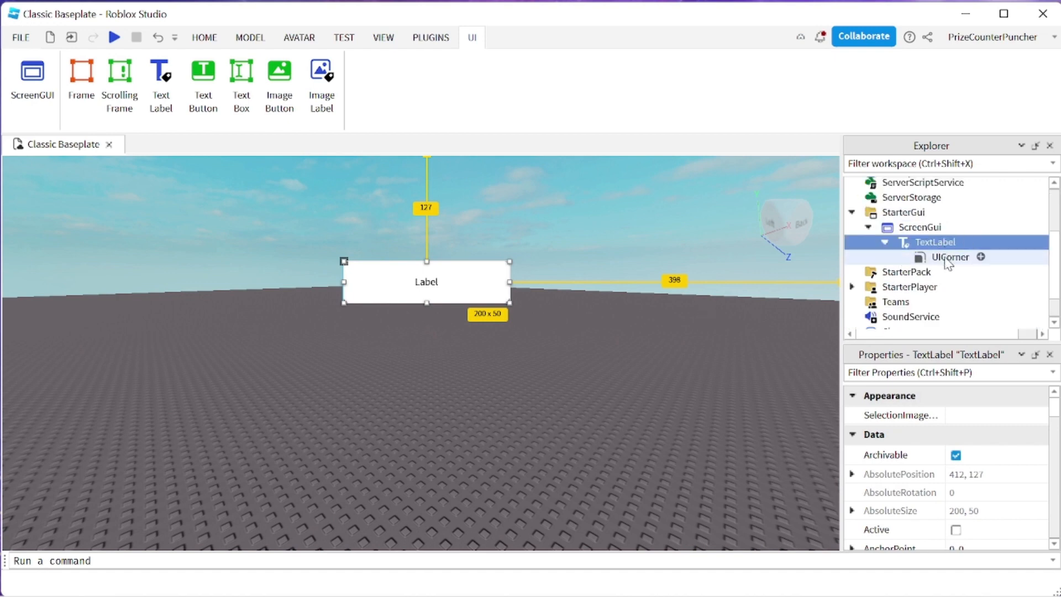
pyautogui.click(947, 259)
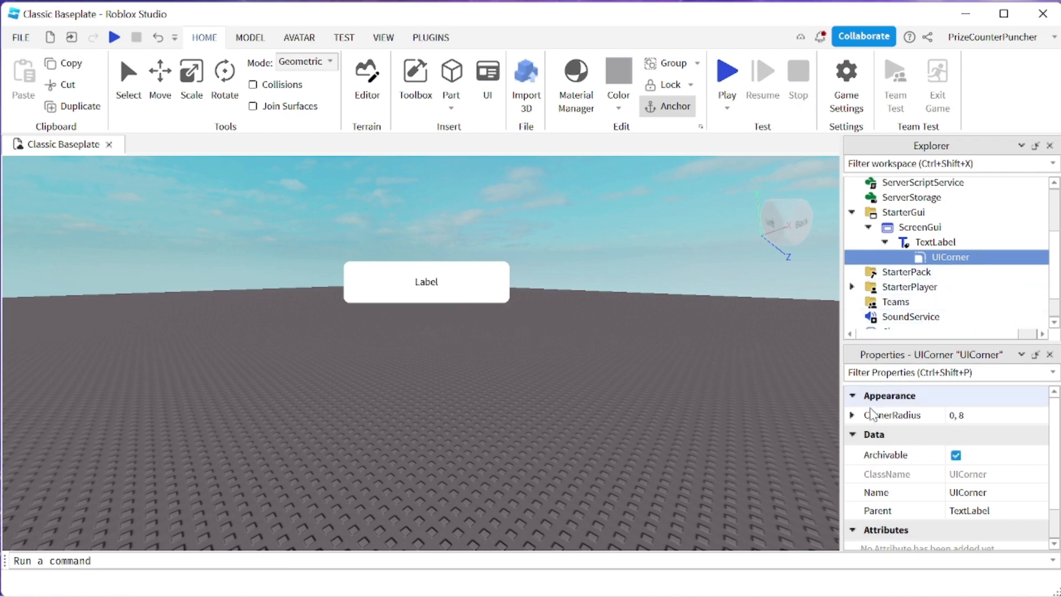
pyautogui.click(851, 415)
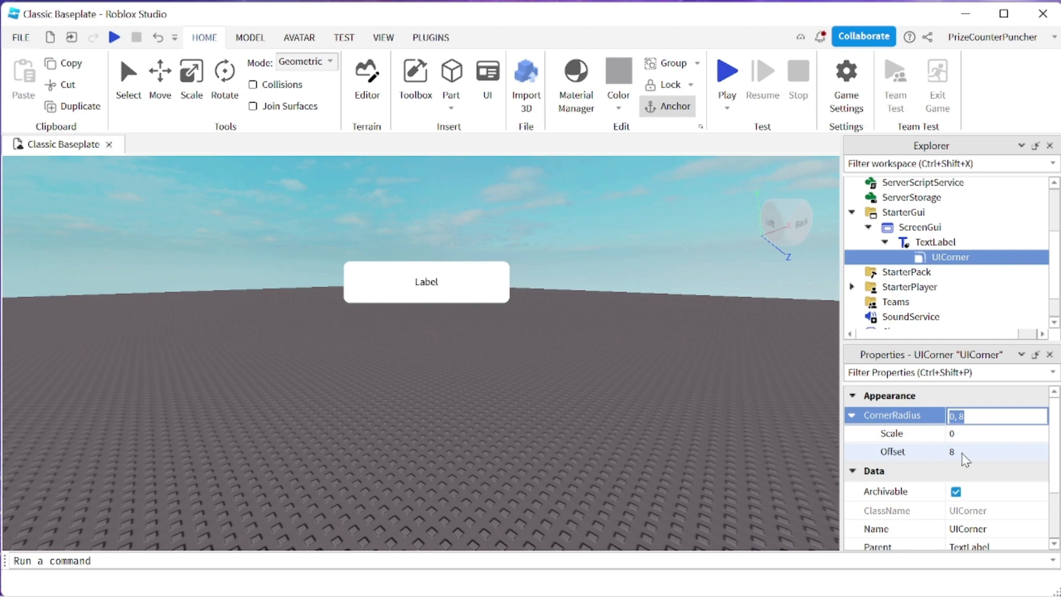
pyautogui.click(967, 436)
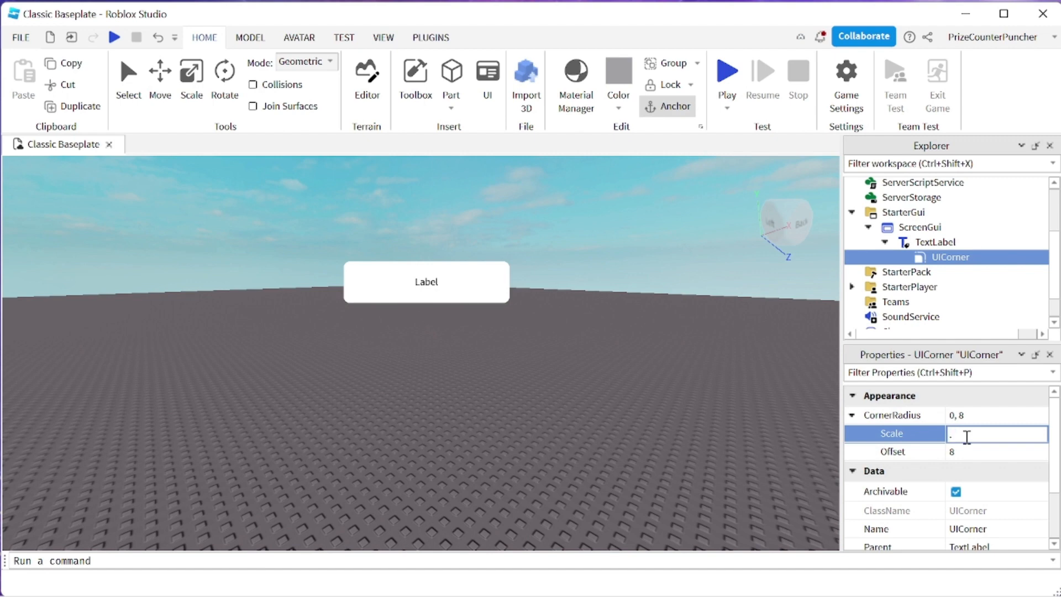
pyautogui.write('.5')
pyautogui.click(968, 449)
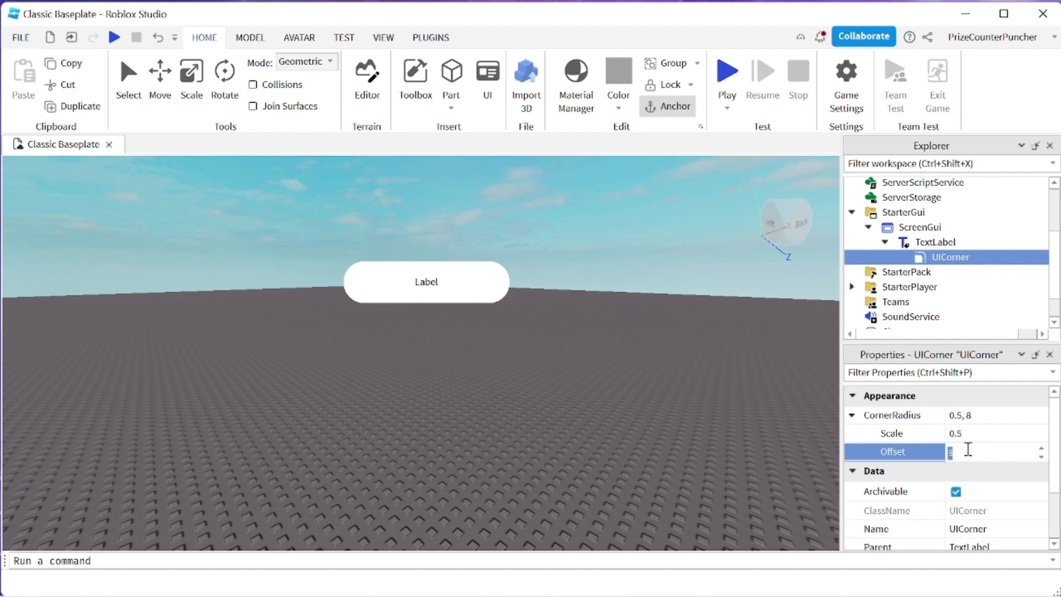
pyautogui.write('0')
pyautogui.press('Return')
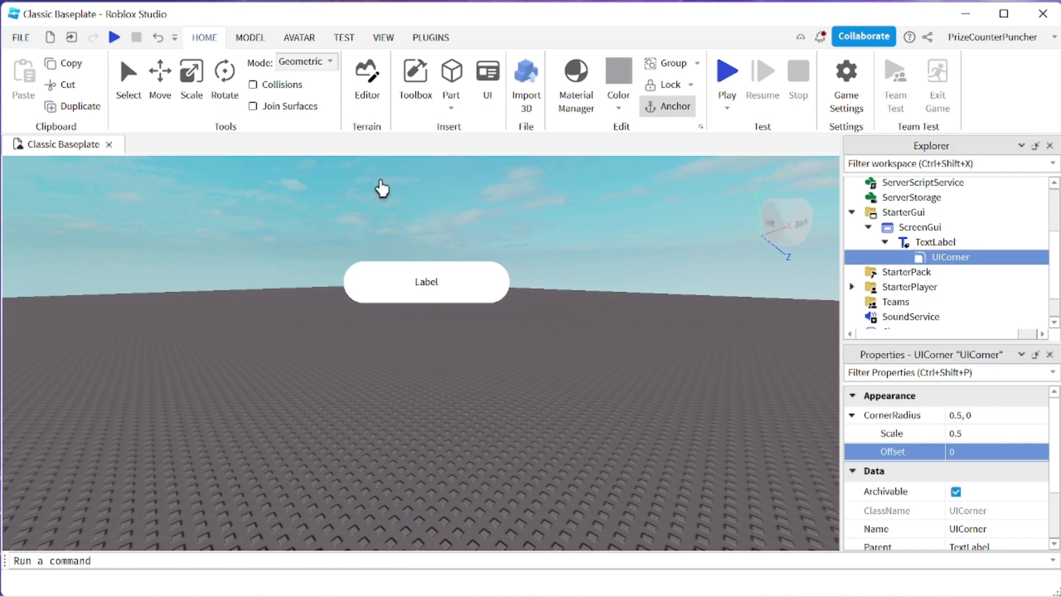
# - Add an image label to the ScreenGui and place it to the lower right of the text label, at about 702, 170
pyautogui.click(488, 83)
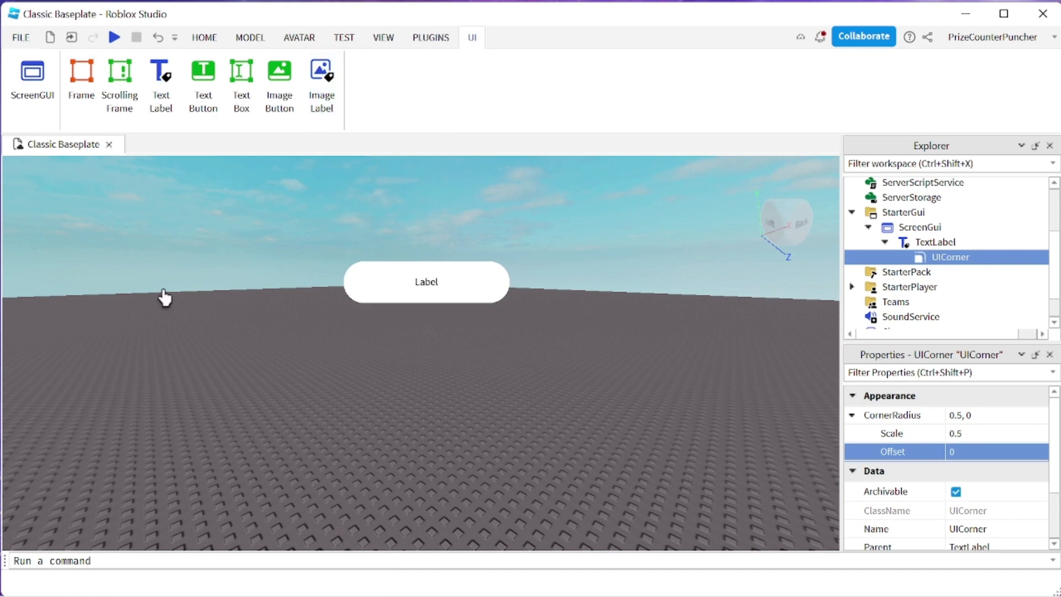
pyautogui.click(932, 231)
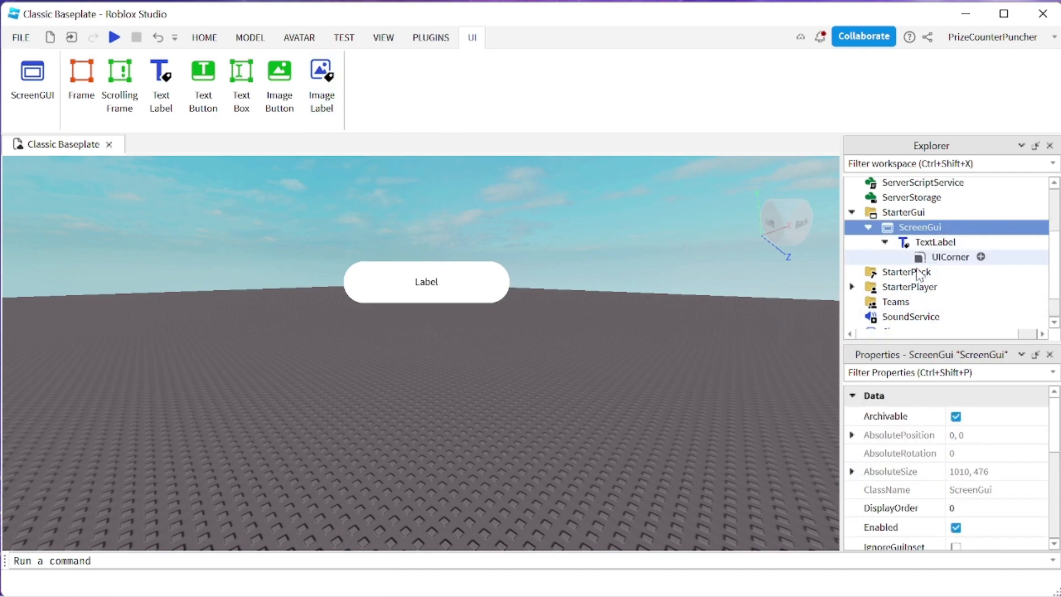
pyautogui.click(327, 77)
pyautogui.moveTo(47, 206); pyautogui.dragTo(628, 340)
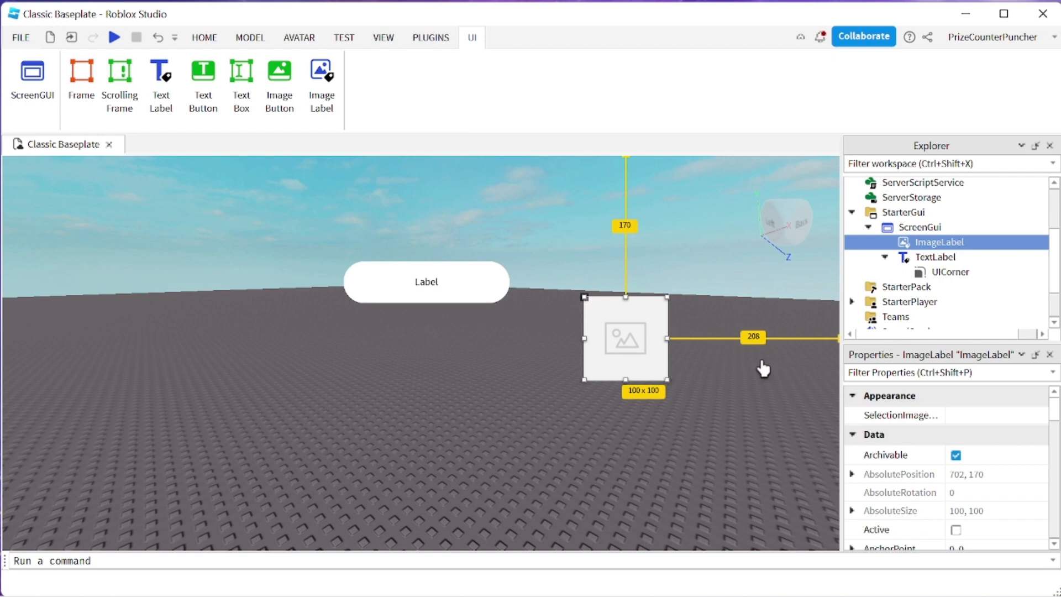
# - Copy the text label's UICorner and paste it into the ImageLabel
pyautogui.rightClick(958, 276)
pyautogui.click(865, 26)
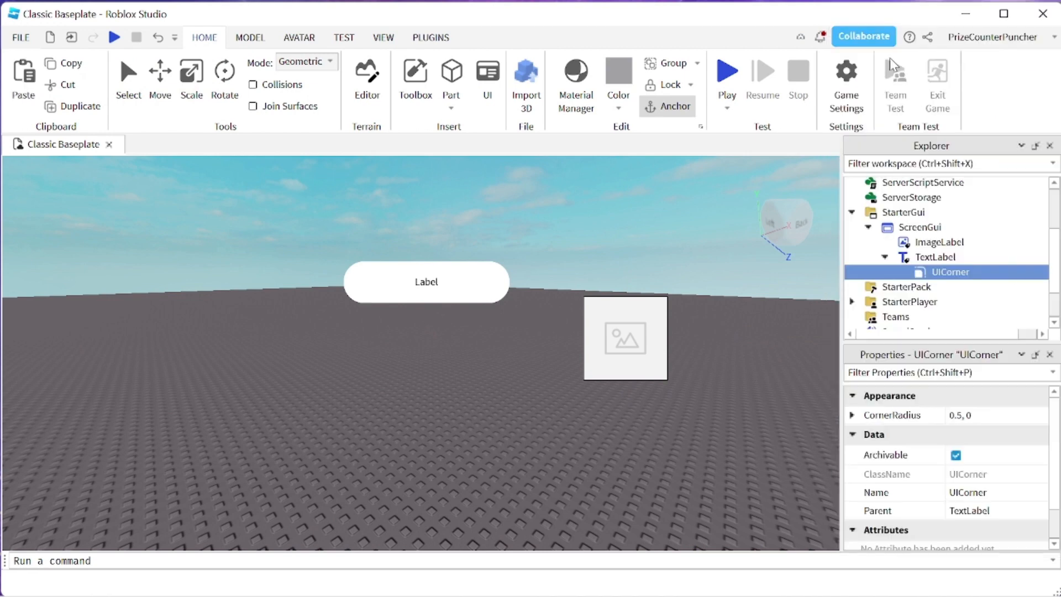
pyautogui.rightClick(952, 242)
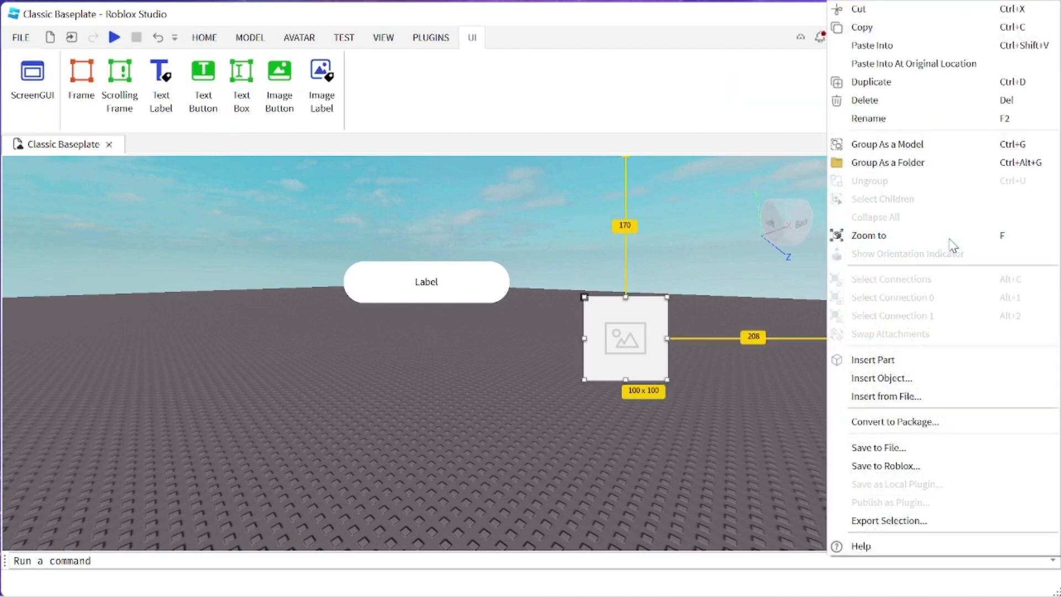
pyautogui.click(879, 46)
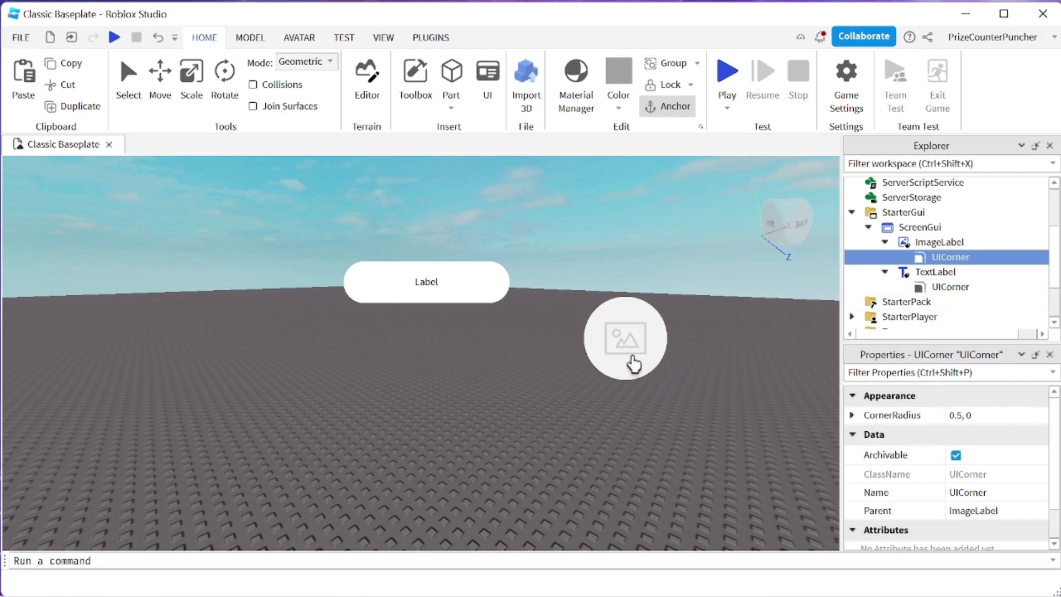
# - Set the CornerRadius scale of the image label's UICorner to 0.1
pyautogui.click(852, 416)
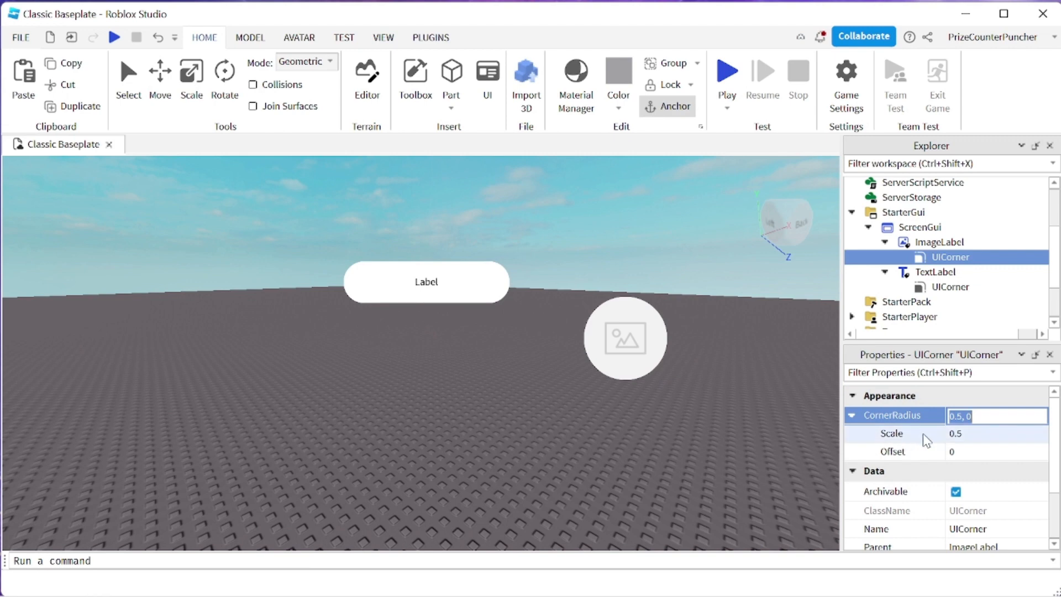
pyautogui.click(974, 435)
pyautogui.click(974, 435)
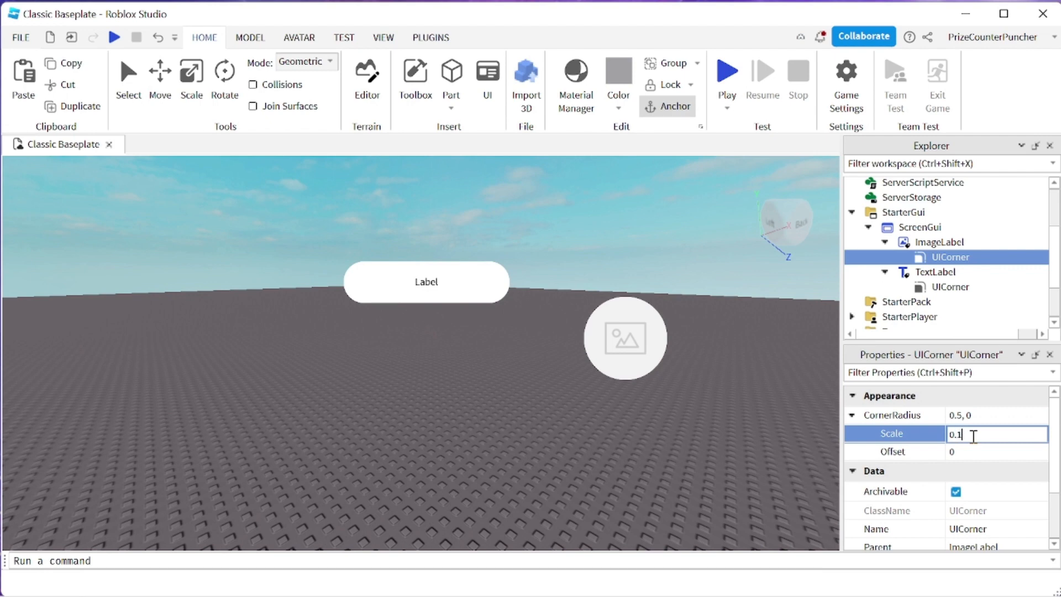
pyautogui.press('Return')
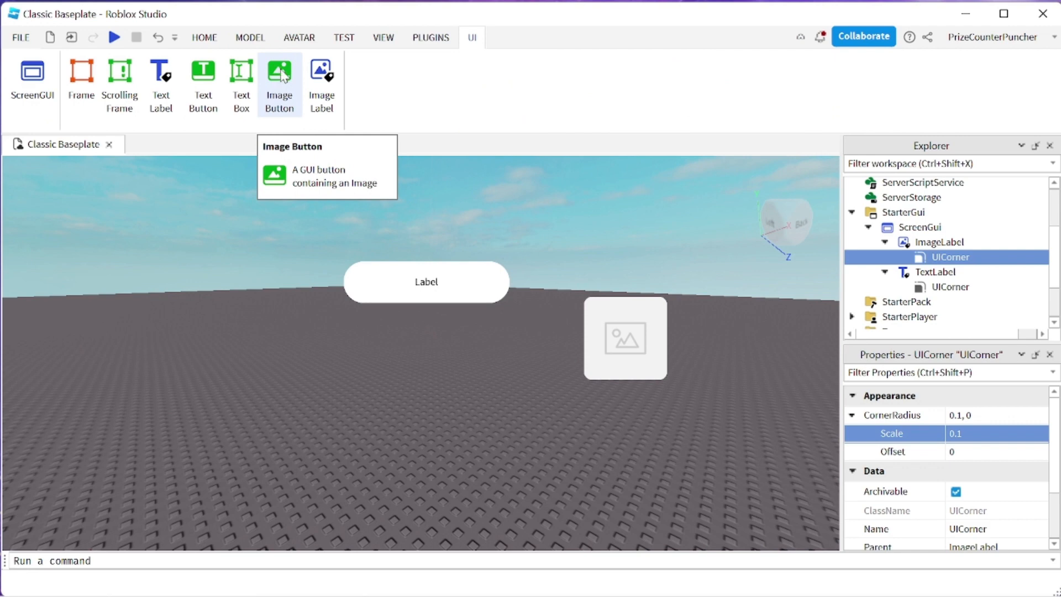
# - Add an image button to the ScreenGui and place it to the left of the text label, at about 140, 150
pyautogui.click(929, 228)
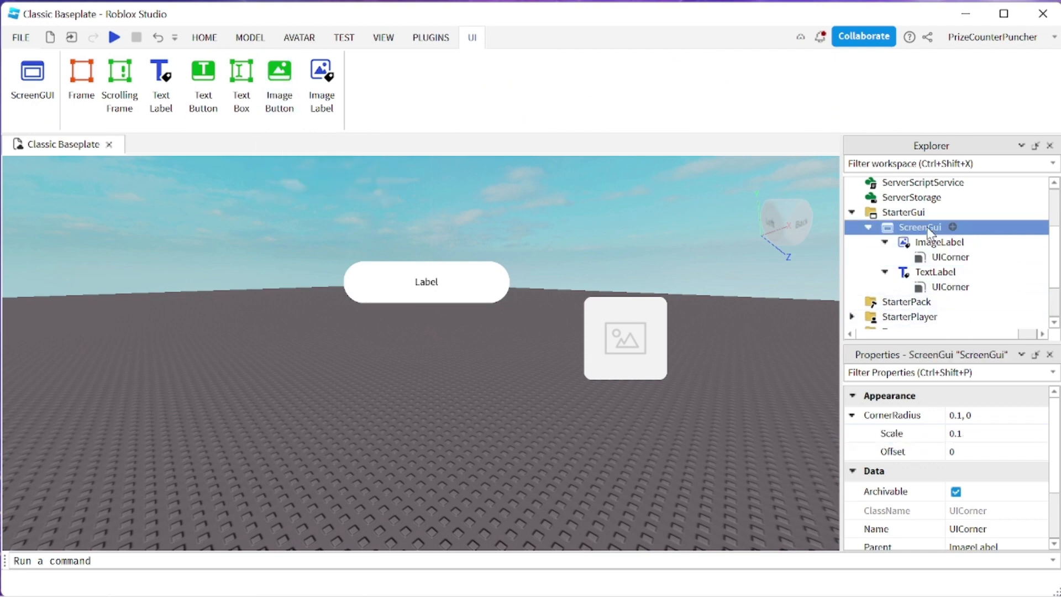
pyautogui.click(278, 78)
pyautogui.moveTo(19, 209); pyautogui.dragTo(138, 339)
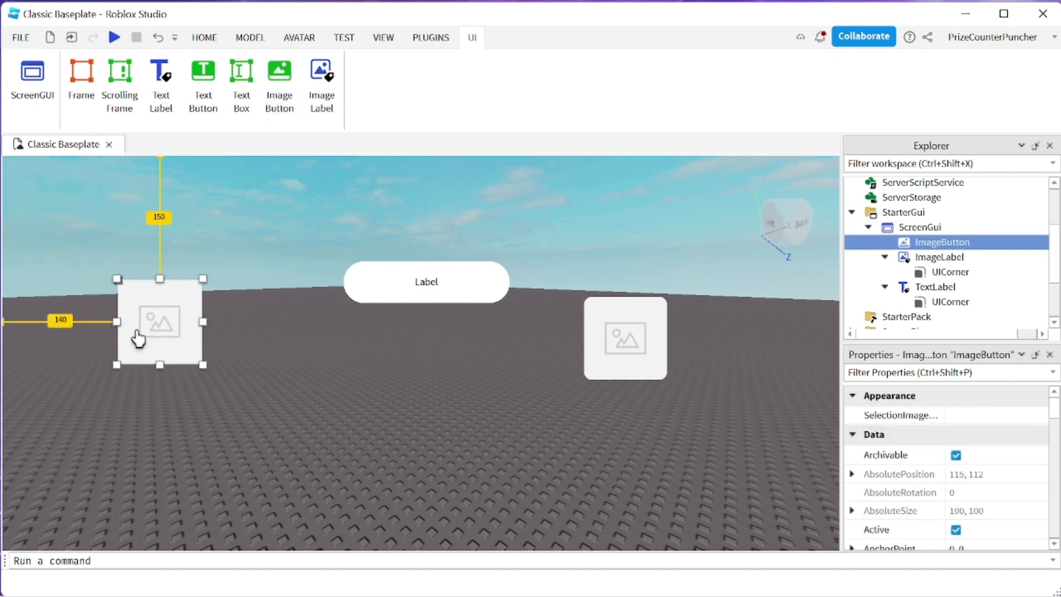
# - Copy the image label's UICorner into the ImageButton and move the button to the text label's upper left, at about 290, 56
pyautogui.click(952, 273)
pyautogui.rightClick(952, 273)
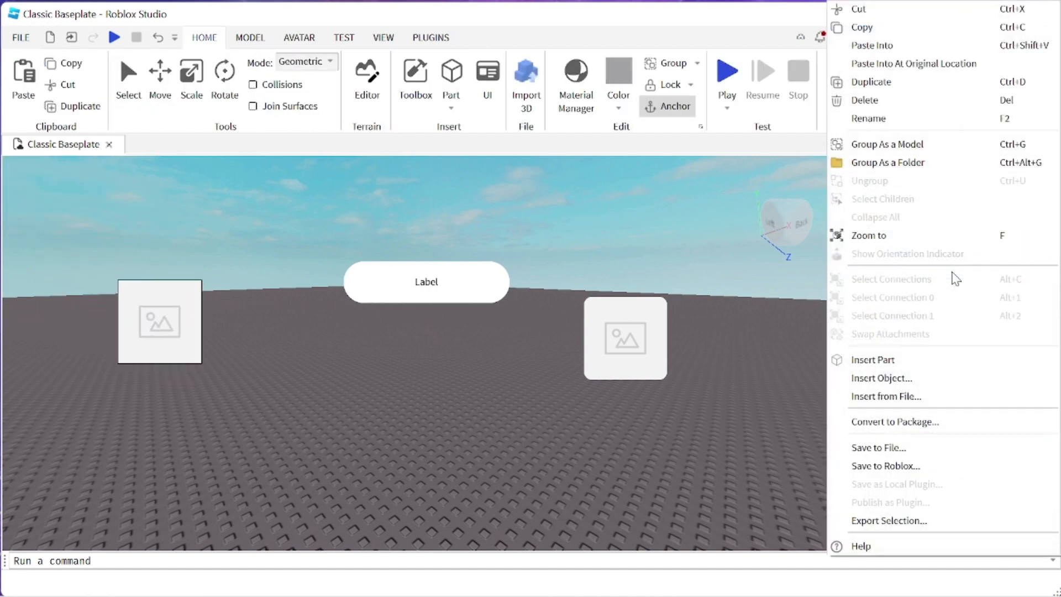
pyautogui.click(866, 32)
pyautogui.click(952, 246)
pyautogui.rightClick(952, 245)
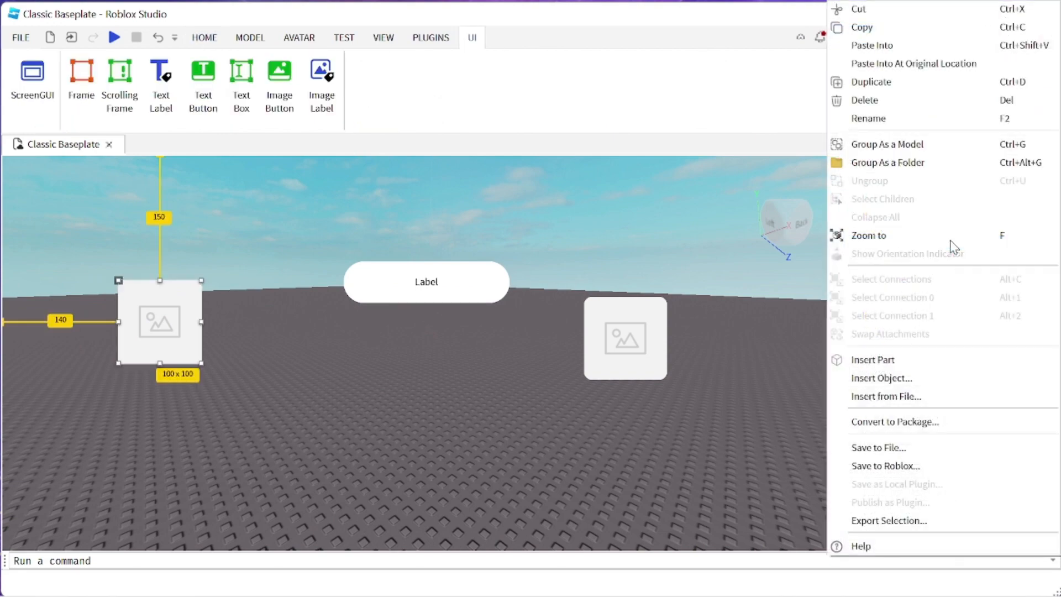
pyautogui.click(892, 45)
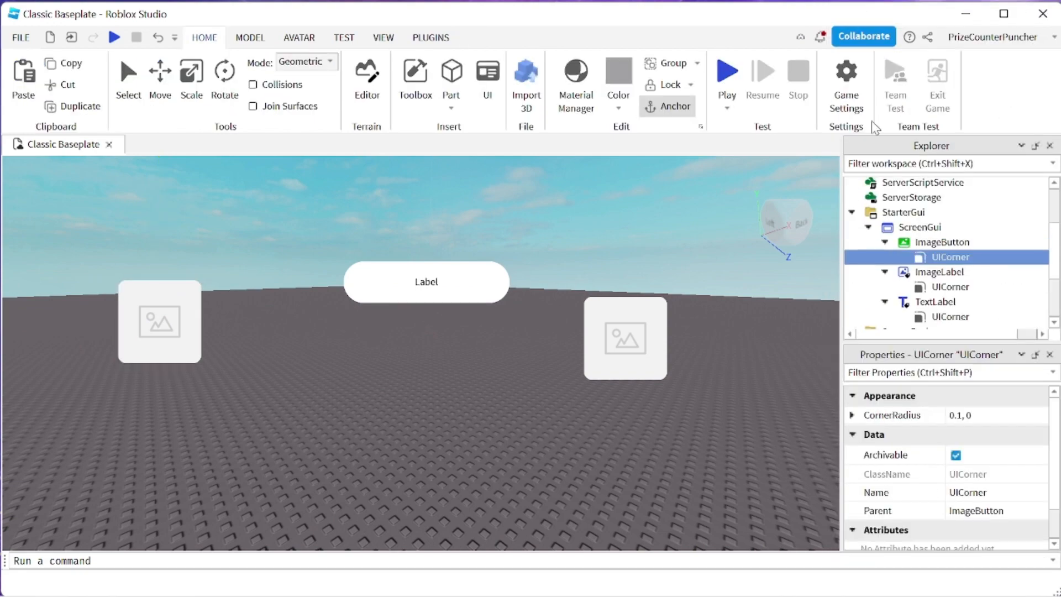
pyautogui.moveTo(163, 316); pyautogui.dragTo(306, 254)
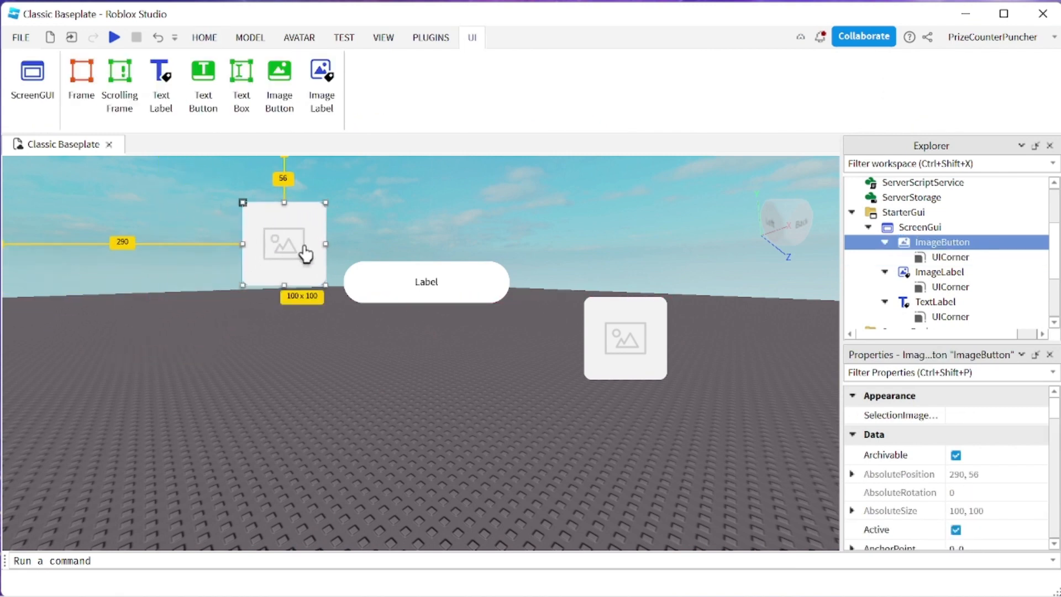
pyautogui.click(424, 238)
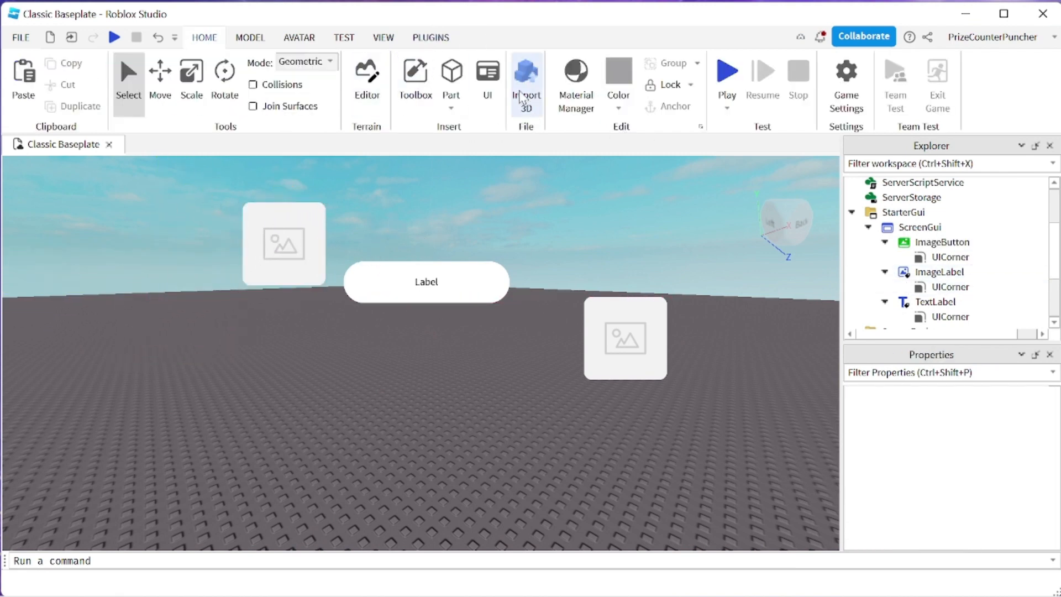
# - Add a text box to the ScreenGui and place it below the text label, at about 315, 270
pyautogui.click(487, 77)
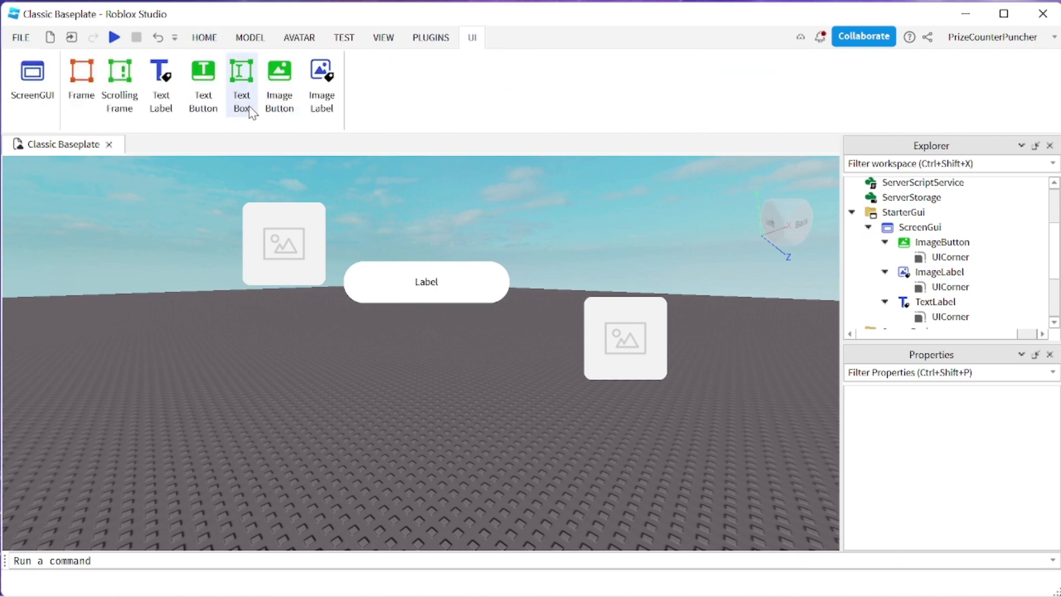
pyautogui.click(241, 91)
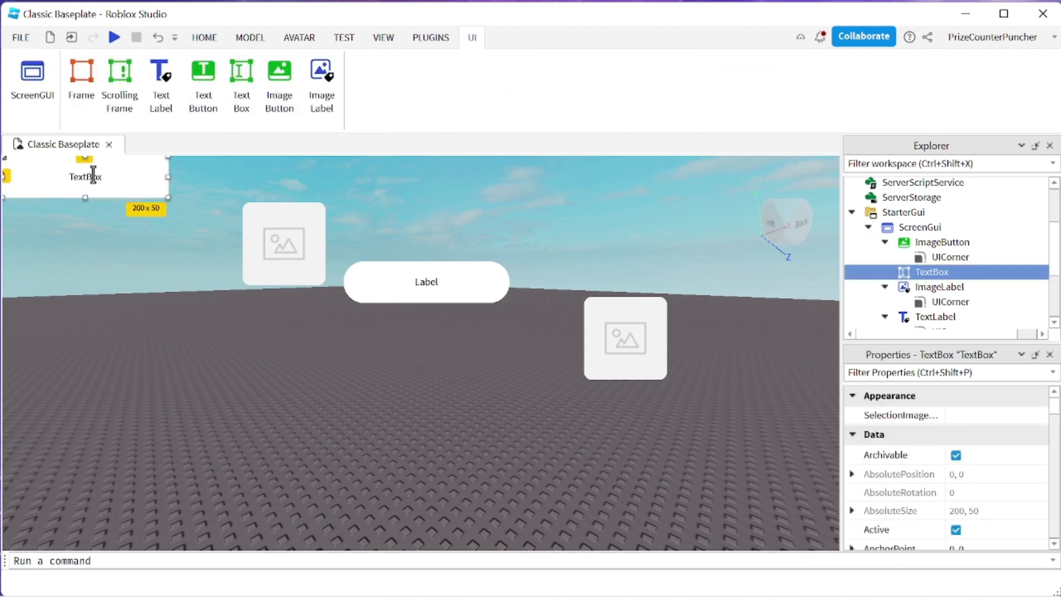
pyautogui.click(201, 225)
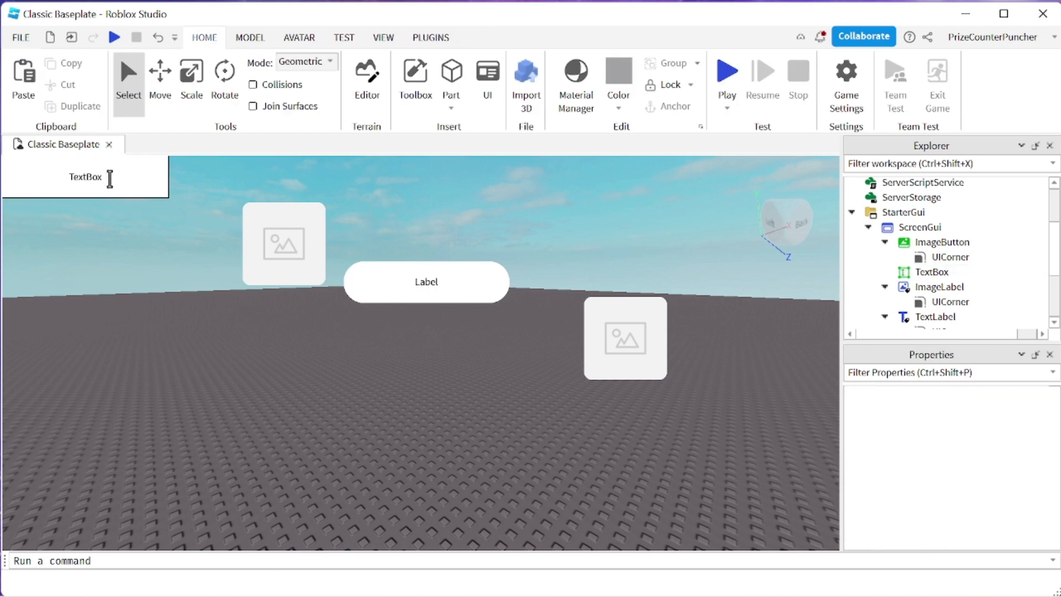
pyautogui.click(56, 176)
pyautogui.click(939, 272)
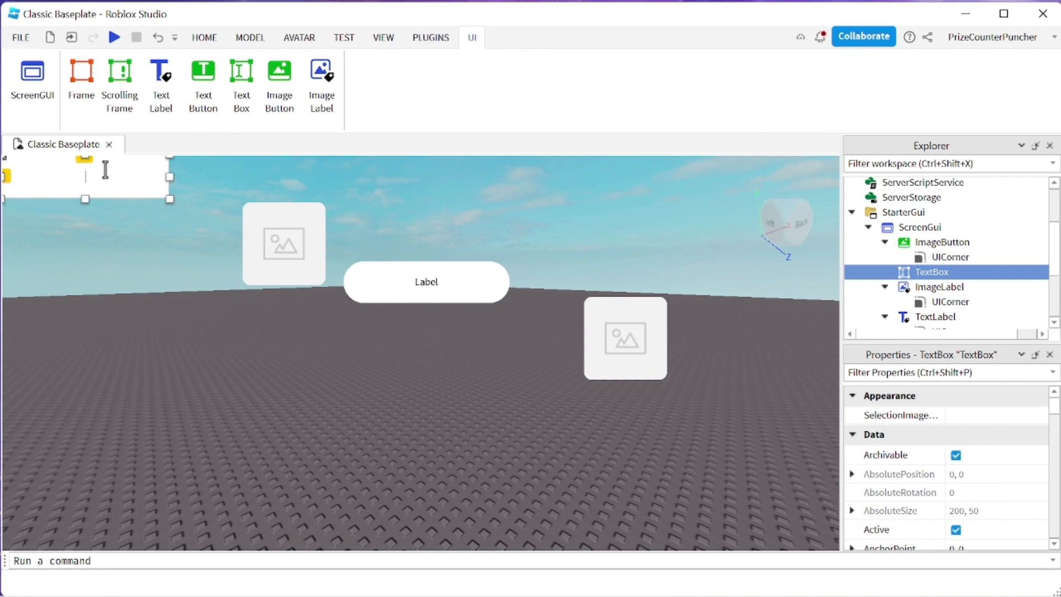
pyautogui.moveTo(104, 171); pyautogui.dragTo(368, 396)
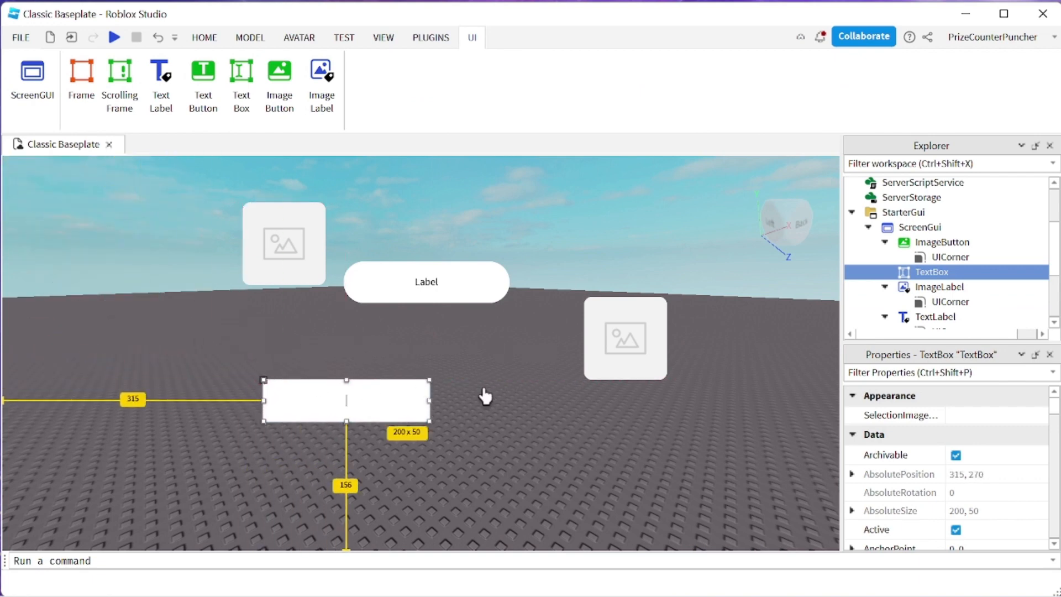
# - Copy the image label's UICorner into the TextBox
pyautogui.rightClick(950, 303)
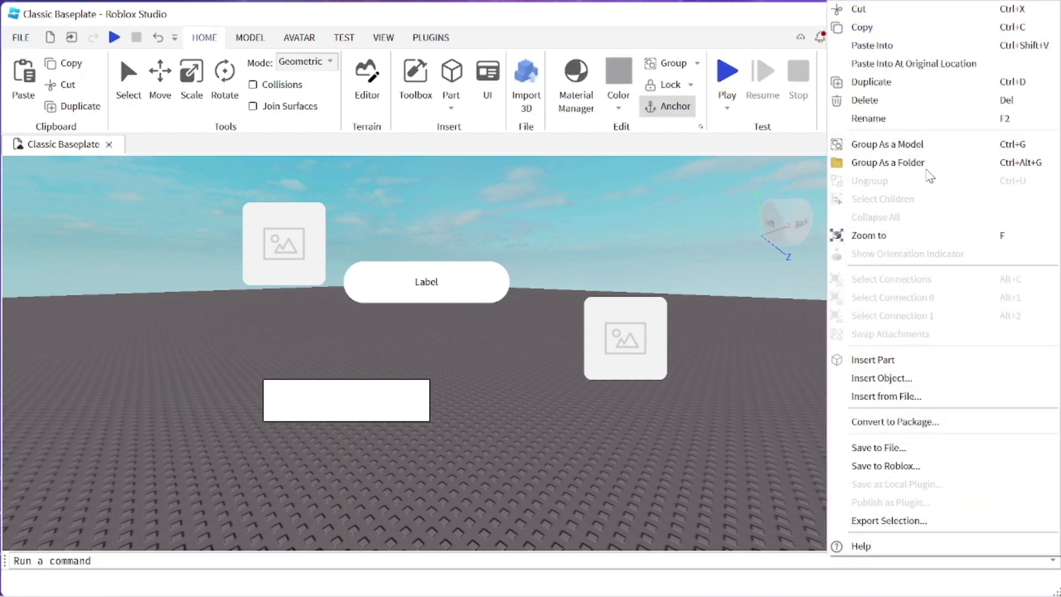
pyautogui.click(880, 29)
pyautogui.click(939, 272)
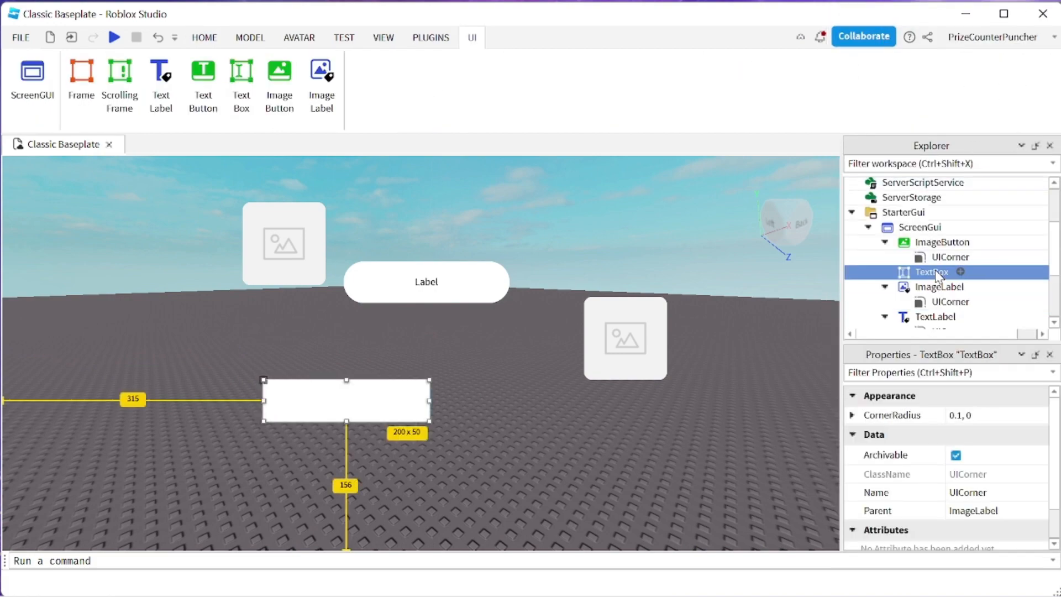
pyautogui.rightClick(940, 273)
pyautogui.click(885, 46)
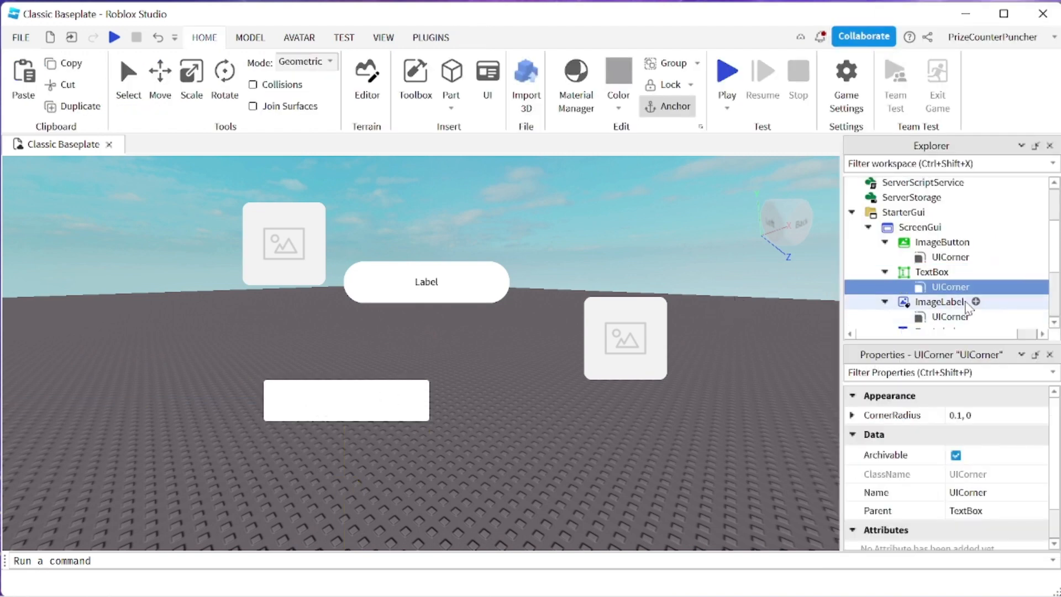
# - Set the CornerRadius scale of the text box's UICorner to 0.3 and clear the selection
pyautogui.click(853, 417)
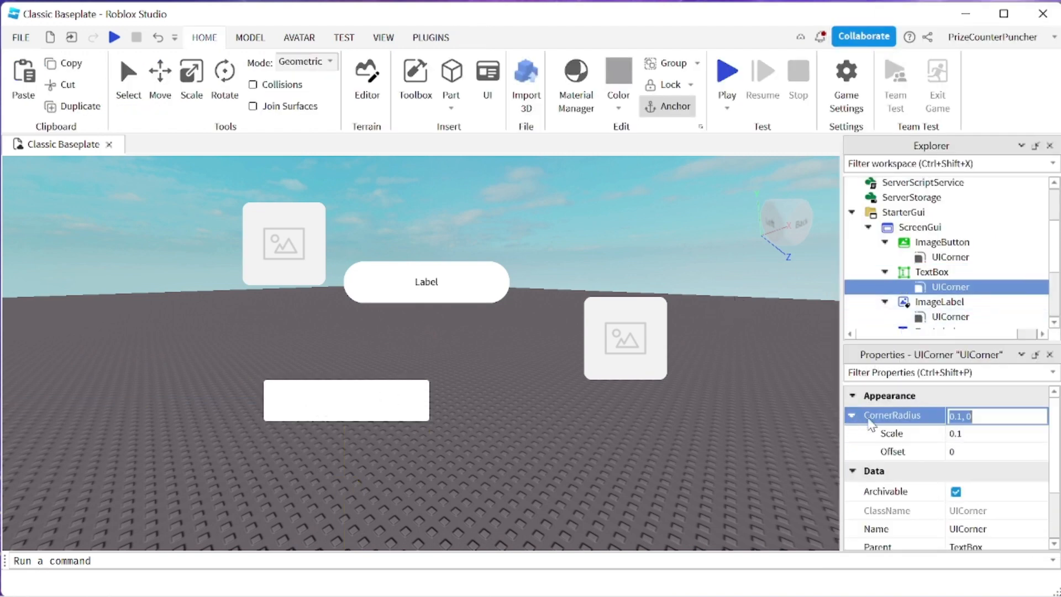
pyautogui.click(973, 434)
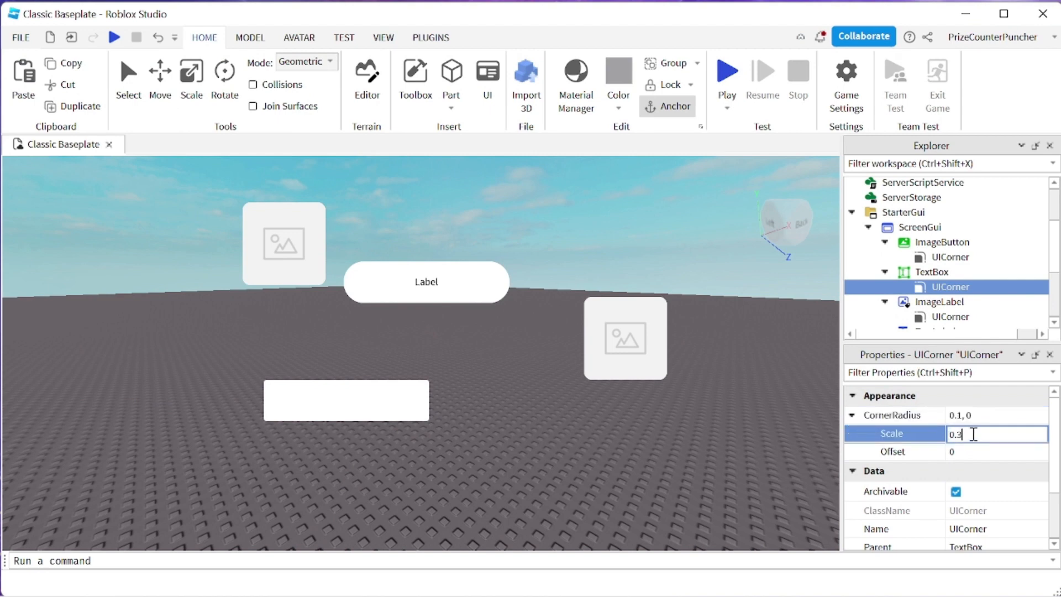
pyautogui.press('Return')
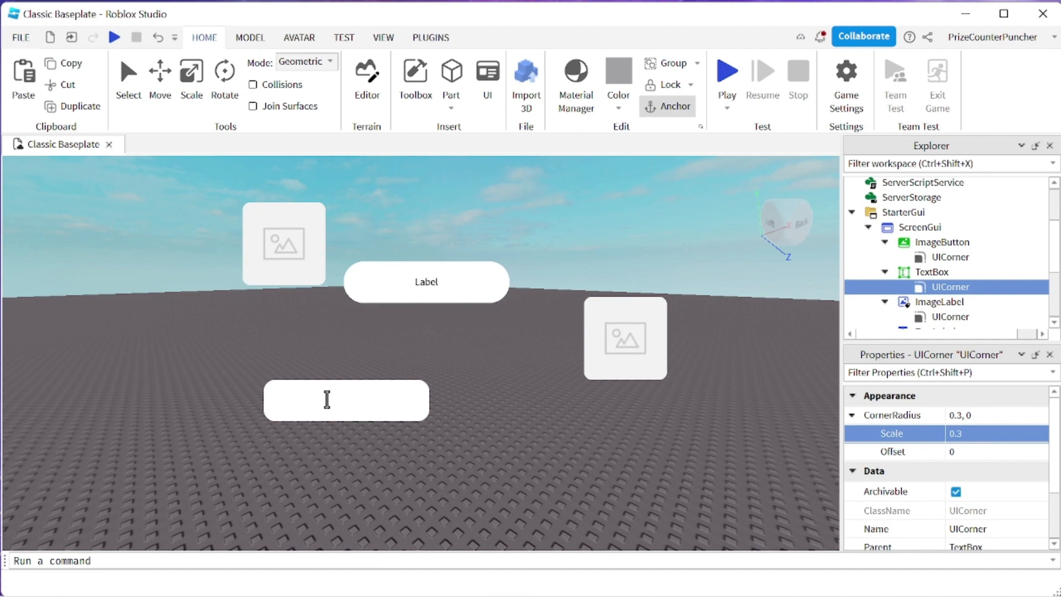
pyautogui.click(327, 399)
pyautogui.click(547, 365)
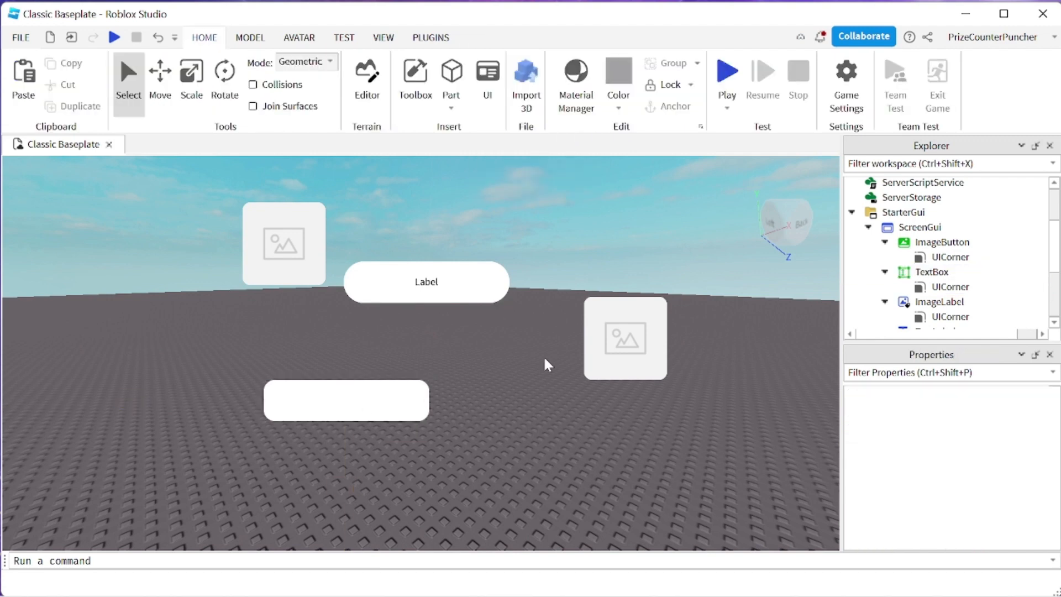
# - Add a text button to the ScreenGui and place it to the left of the text box, at about 79, 195
pyautogui.click(487, 74)
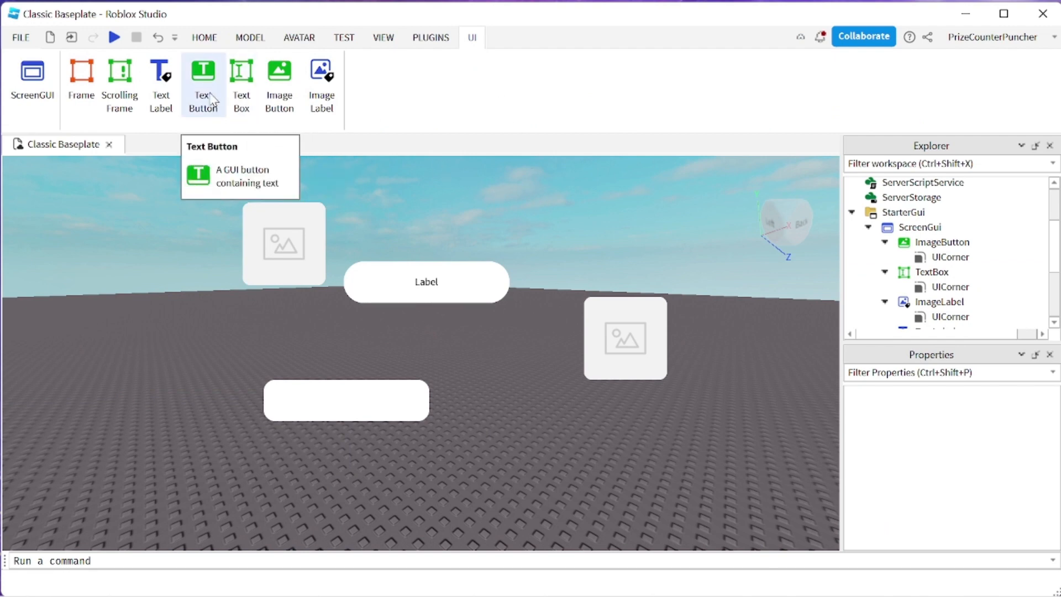
pyautogui.click(202, 74)
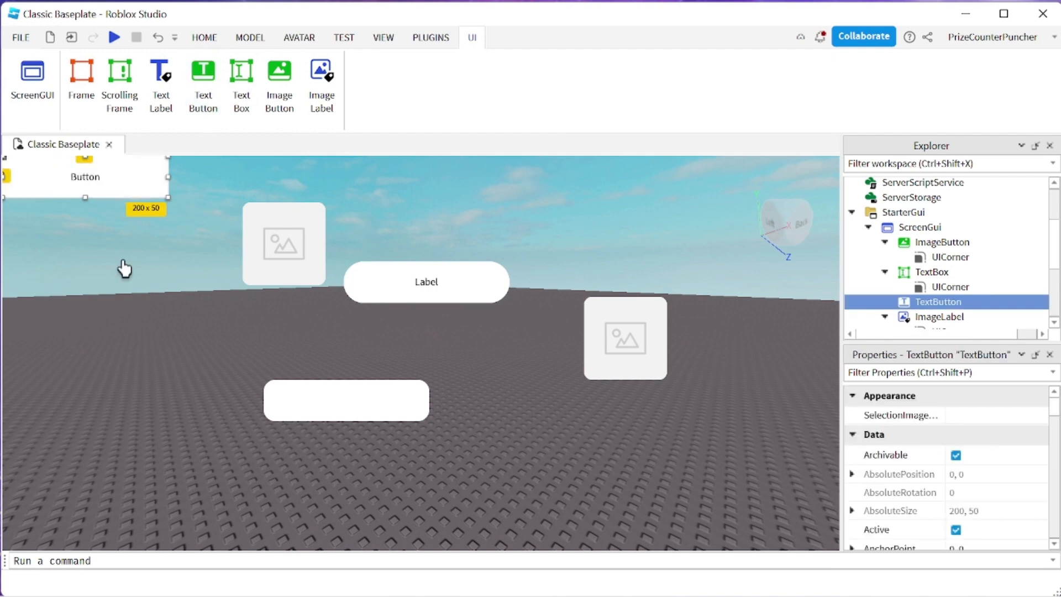
pyautogui.moveTo(87, 187); pyautogui.dragTo(152, 348)
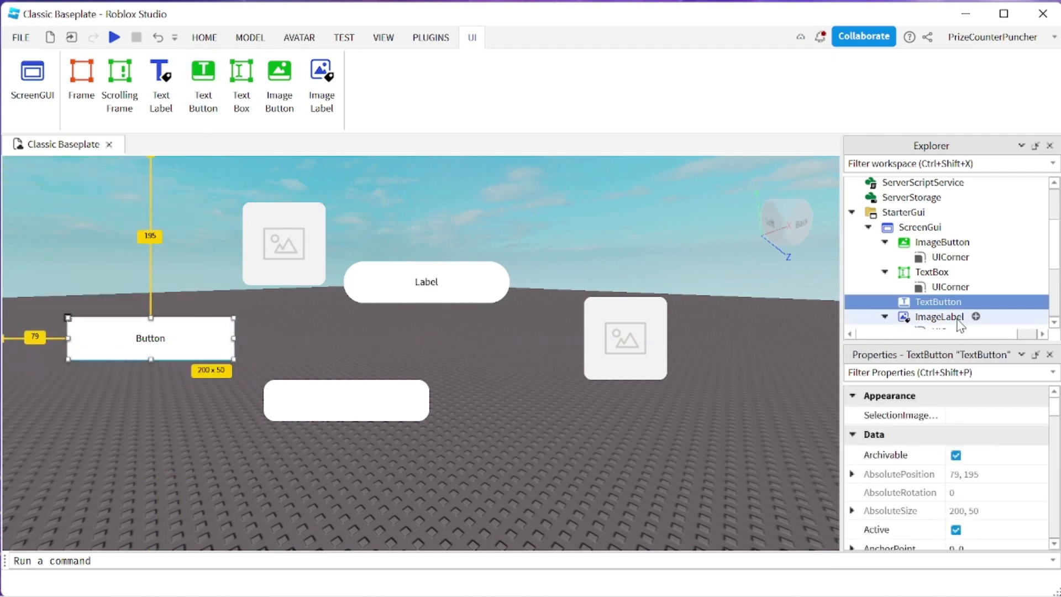
# - Copy the text box's UICorner into the TextButton
pyautogui.rightClick(945, 287)
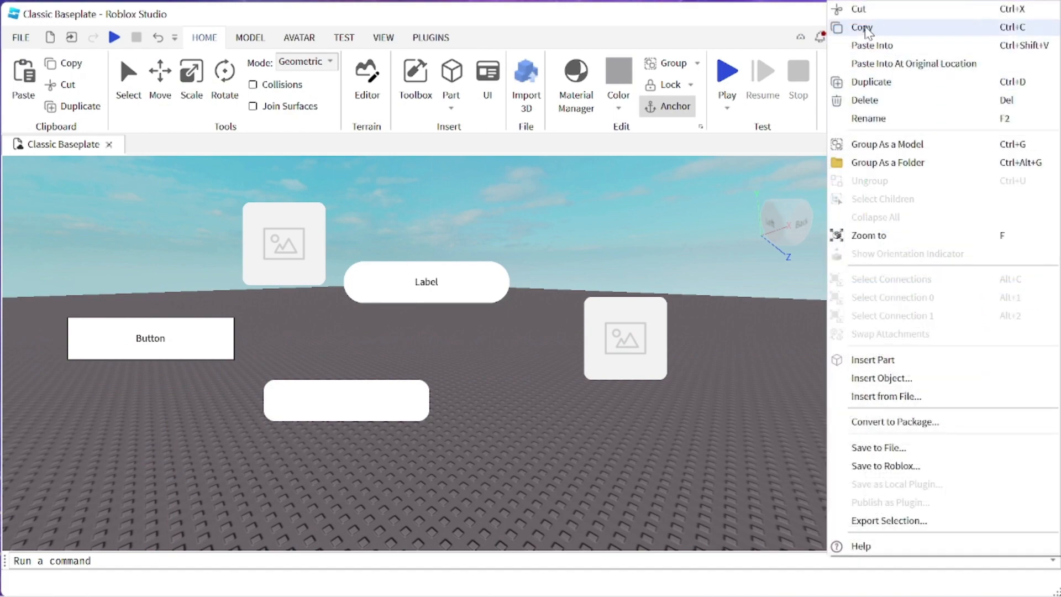
pyautogui.click(864, 28)
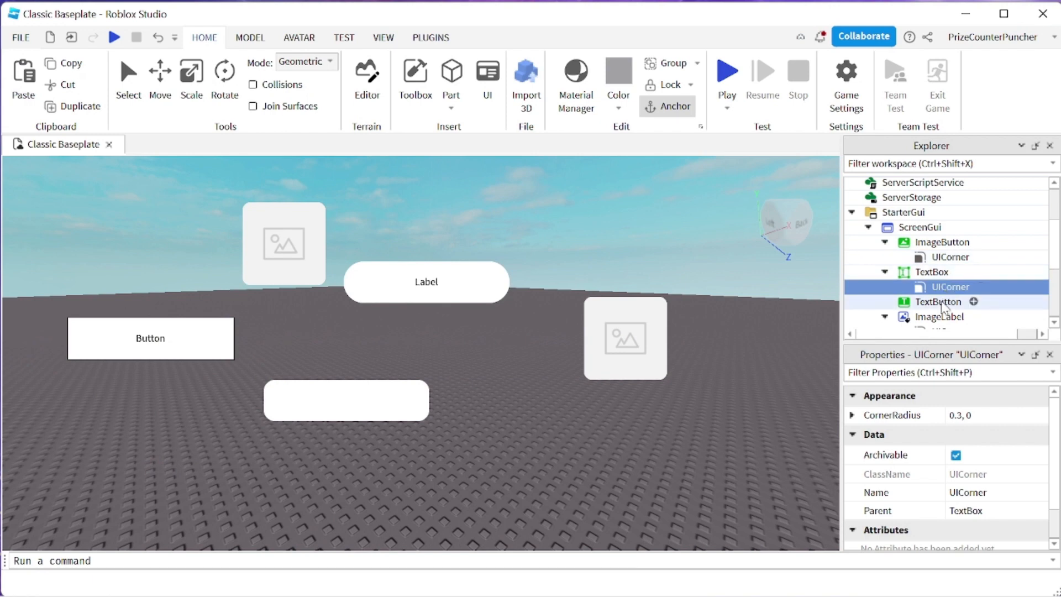
pyautogui.rightClick(942, 303)
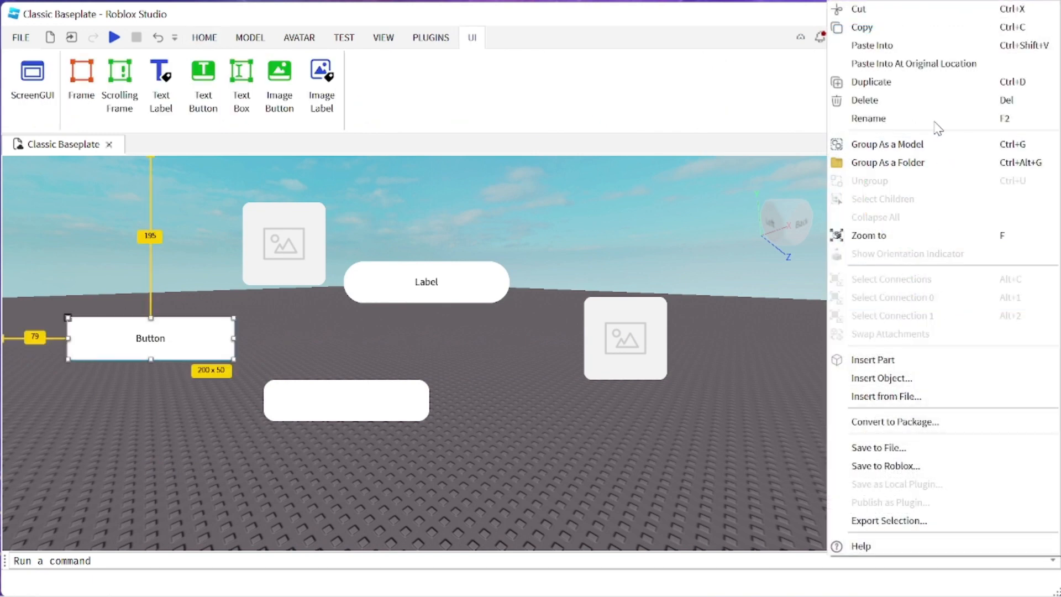
pyautogui.click(879, 45)
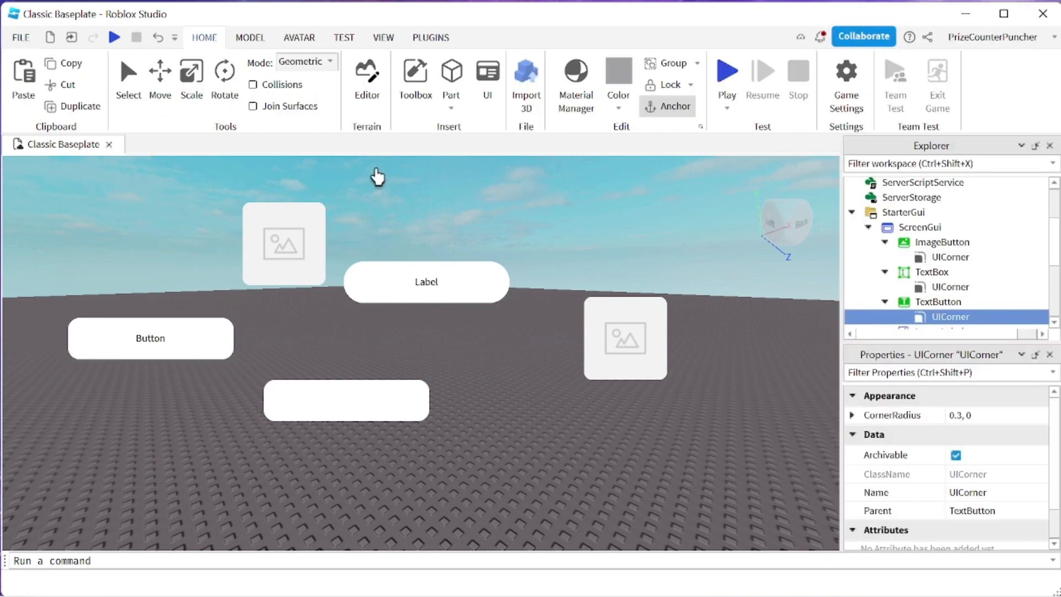
# - Add a scrolling frame to the ScreenGui and place it to the right of the image label, at about 812, 207
pyautogui.click(489, 80)
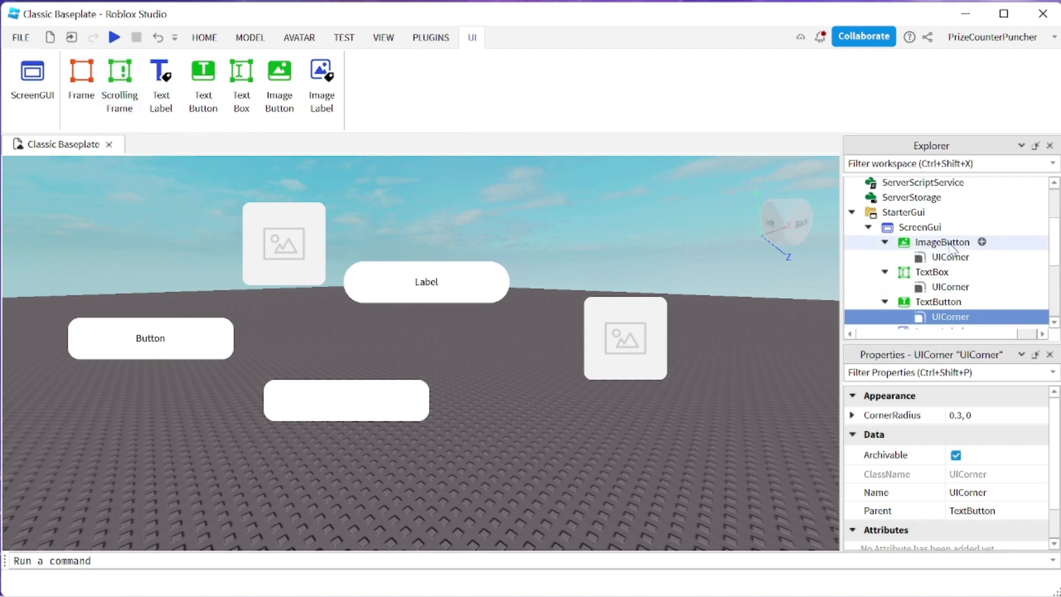
pyautogui.click(924, 229)
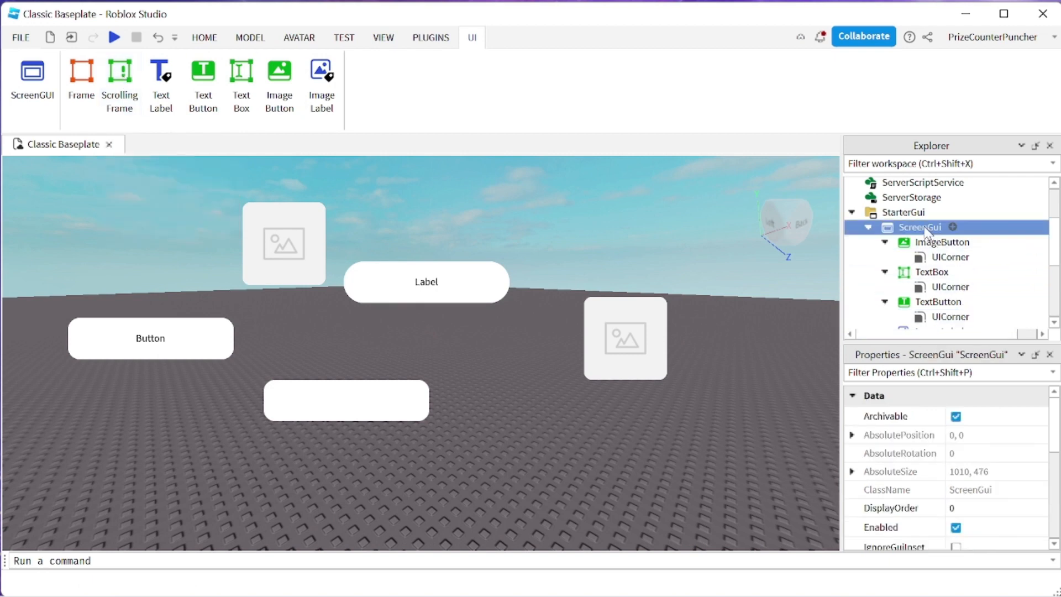
pyautogui.click(119, 83)
pyautogui.moveTo(48, 209); pyautogui.dragTo(717, 383)
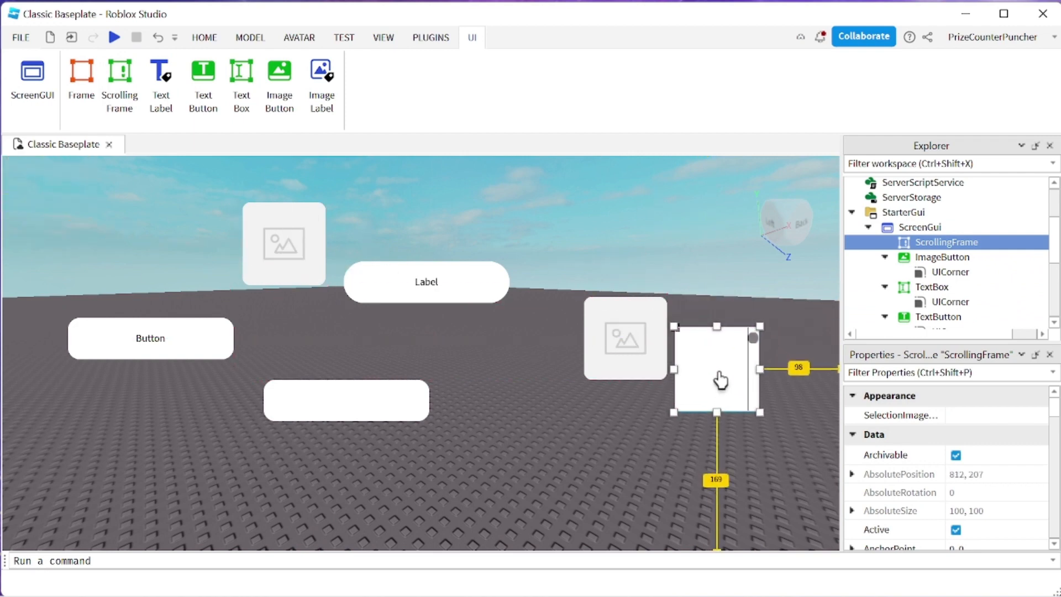
# - Move the image label to about 572, 207, and reposition and resize the scrolling frame to about 100 x 232 at 744, 116
pyautogui.moveTo(617, 343); pyautogui.dragTo(509, 368)
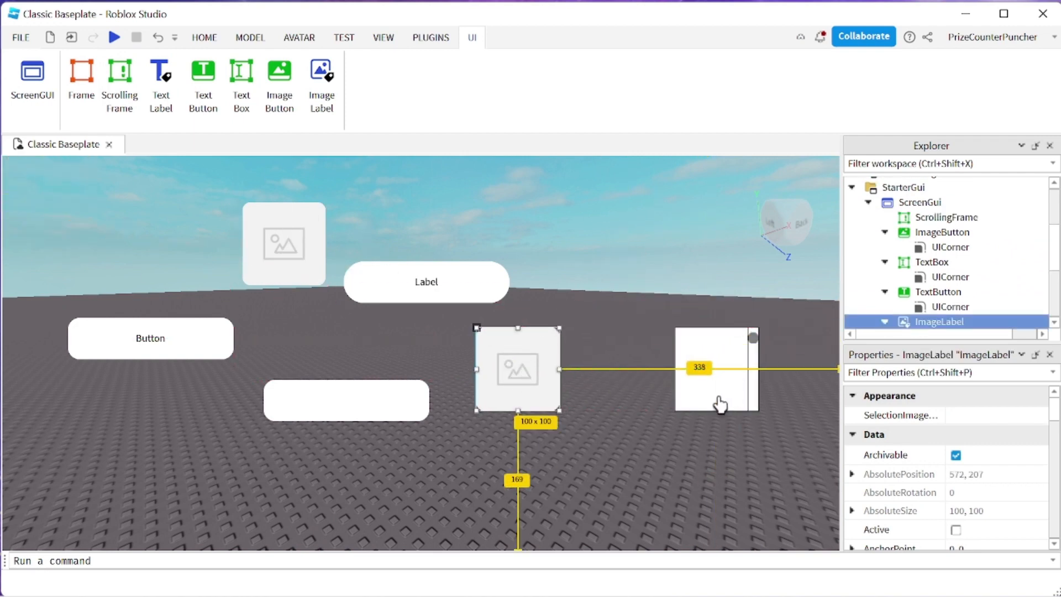
pyautogui.moveTo(719, 404); pyautogui.dragTo(663, 422)
pyautogui.moveTo(663, 344); pyautogui.dragTo(698, 296)
pyautogui.moveTo(695, 340)
pyautogui.mouseDown()
pyautogui.moveTo(695, 405)
pyautogui.moveTo(695, 326)
pyautogui.mouseUp()
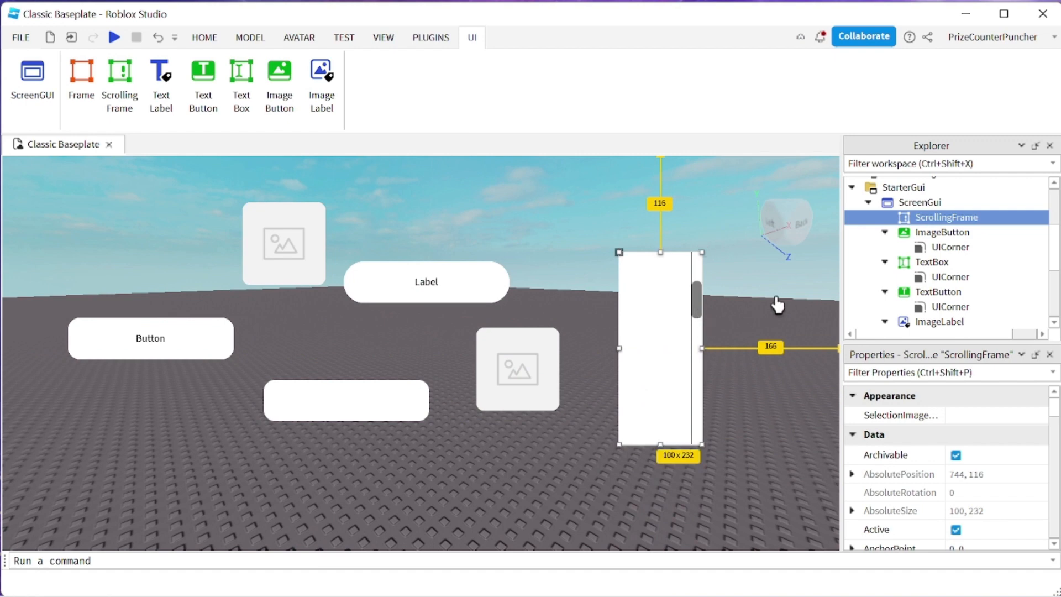
# - Copy the image button's UICorner into the ScrollingFrame
pyautogui.rightClick(953, 249)
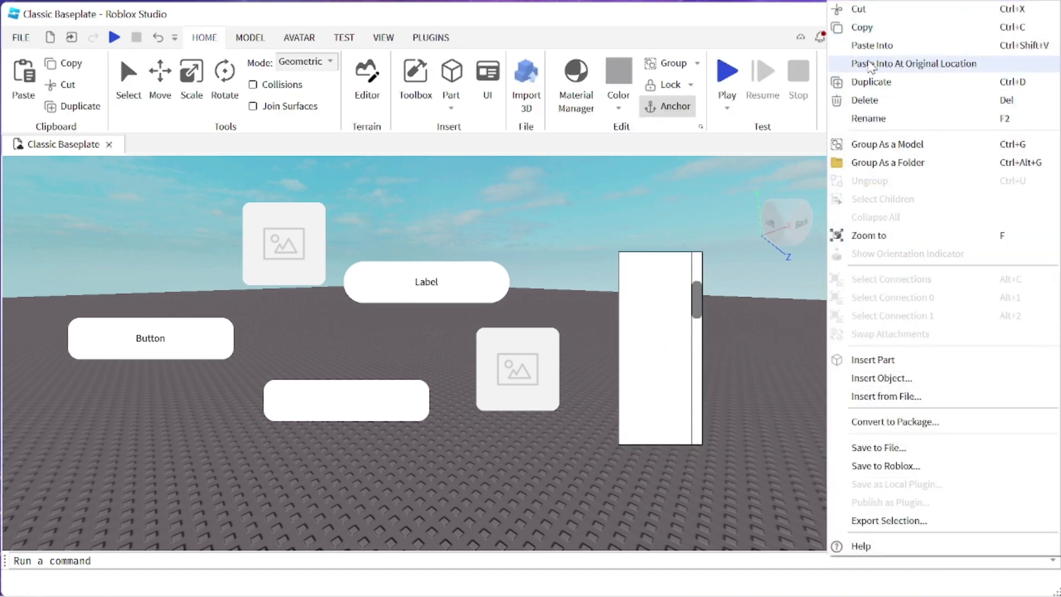
pyautogui.click(872, 29)
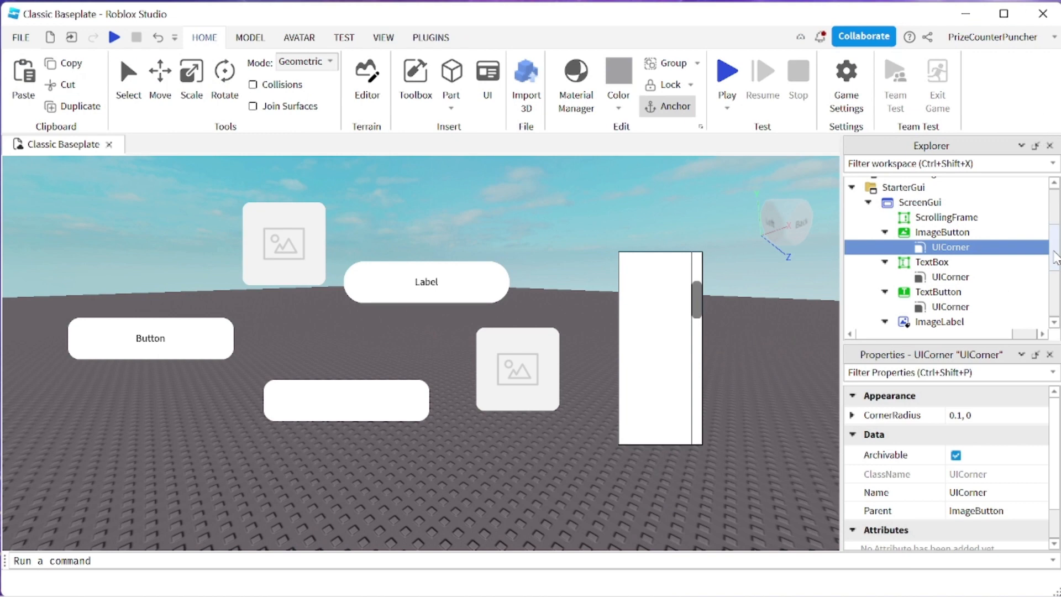
pyautogui.rightClick(947, 218)
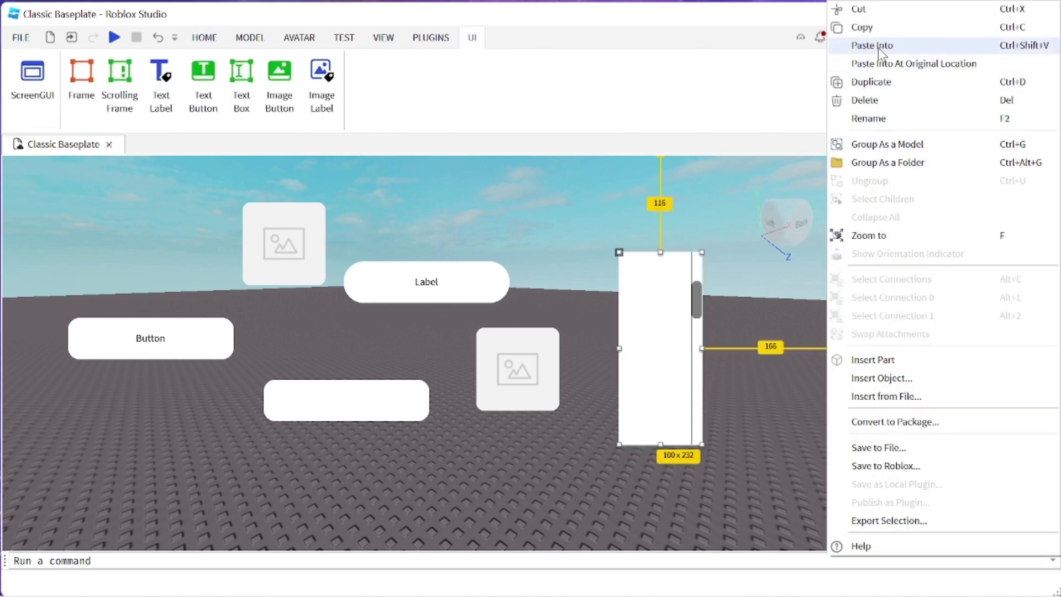
pyautogui.click(879, 46)
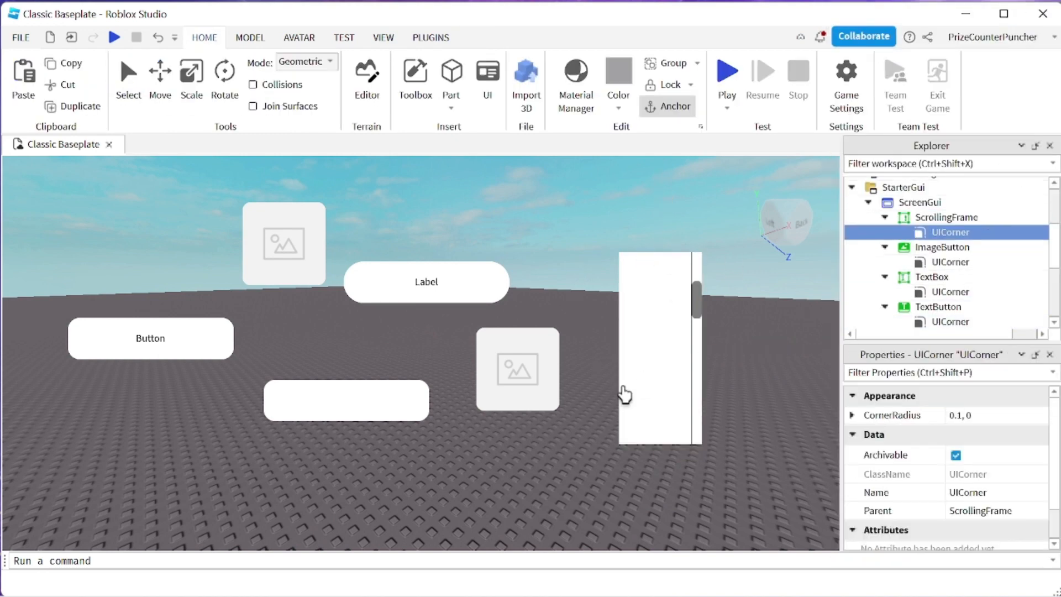